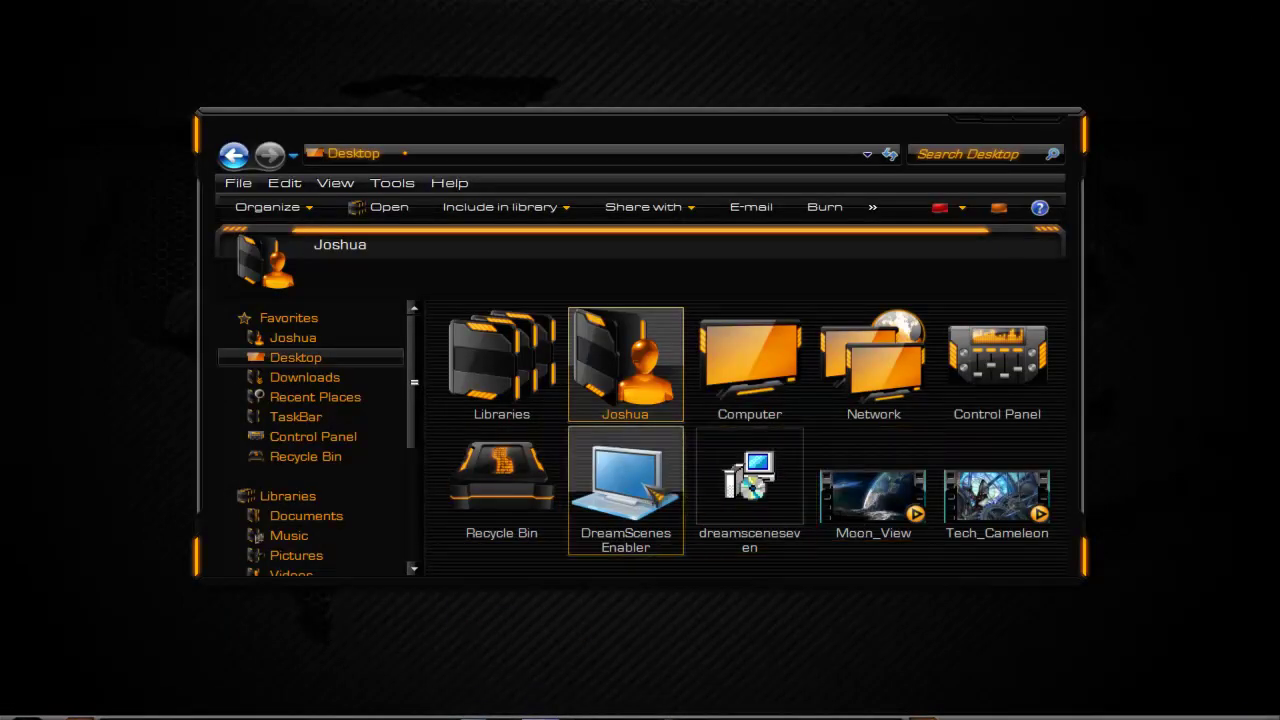
Step: Run the dreamsceneseven installer file as administrator to bring up its setup wizard
{"action": "left_click", "coordinate": [632, 494]}
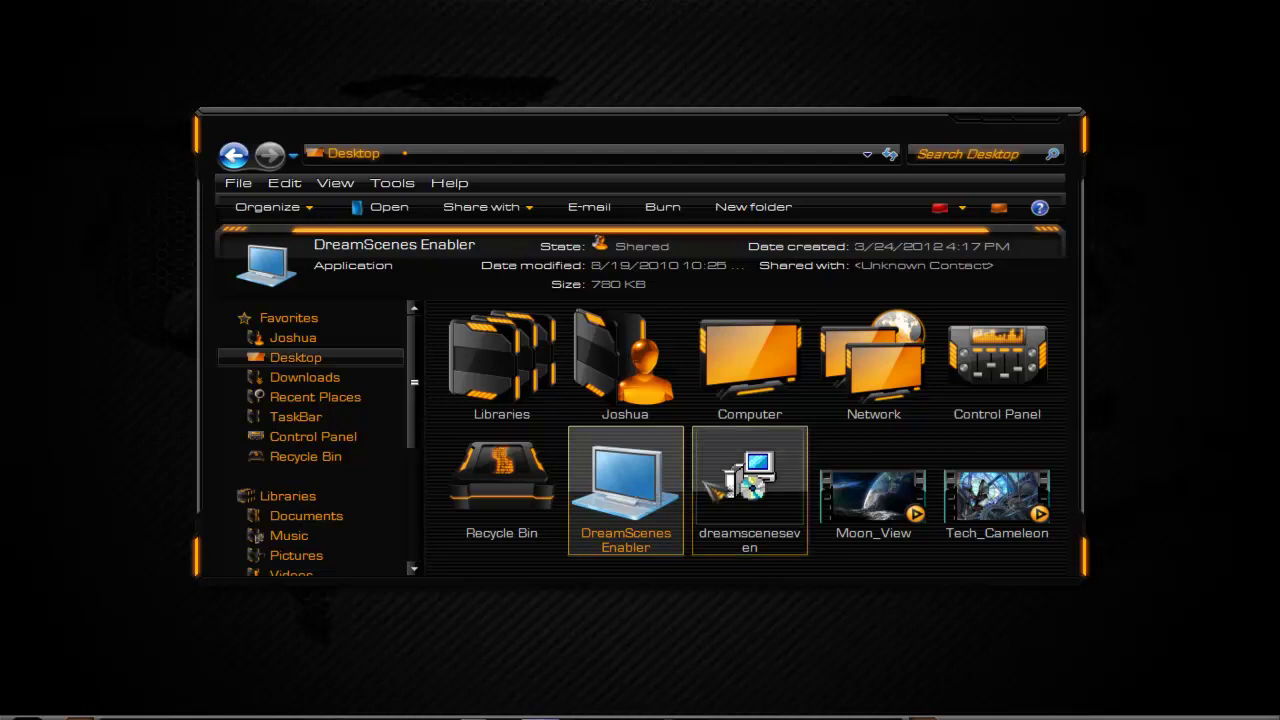
{"action": "left_click", "coordinate": [752, 500]}
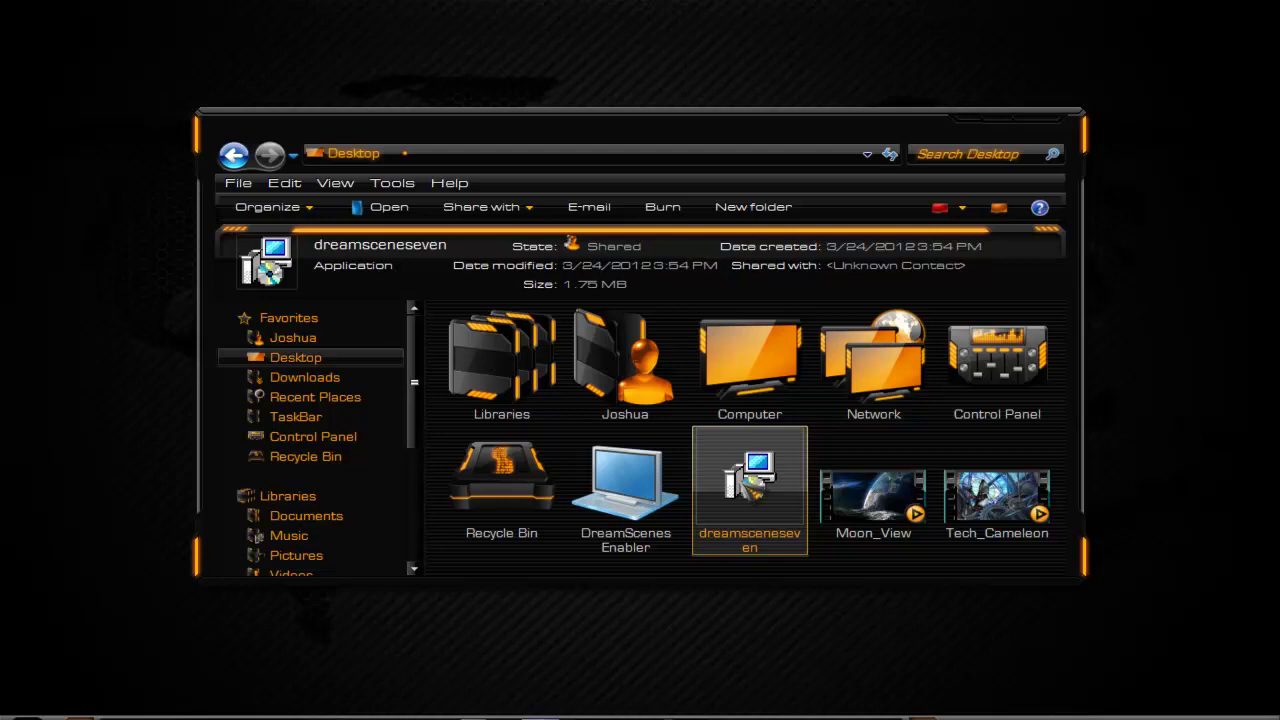
{"action": "right_click", "coordinate": [740, 481]}
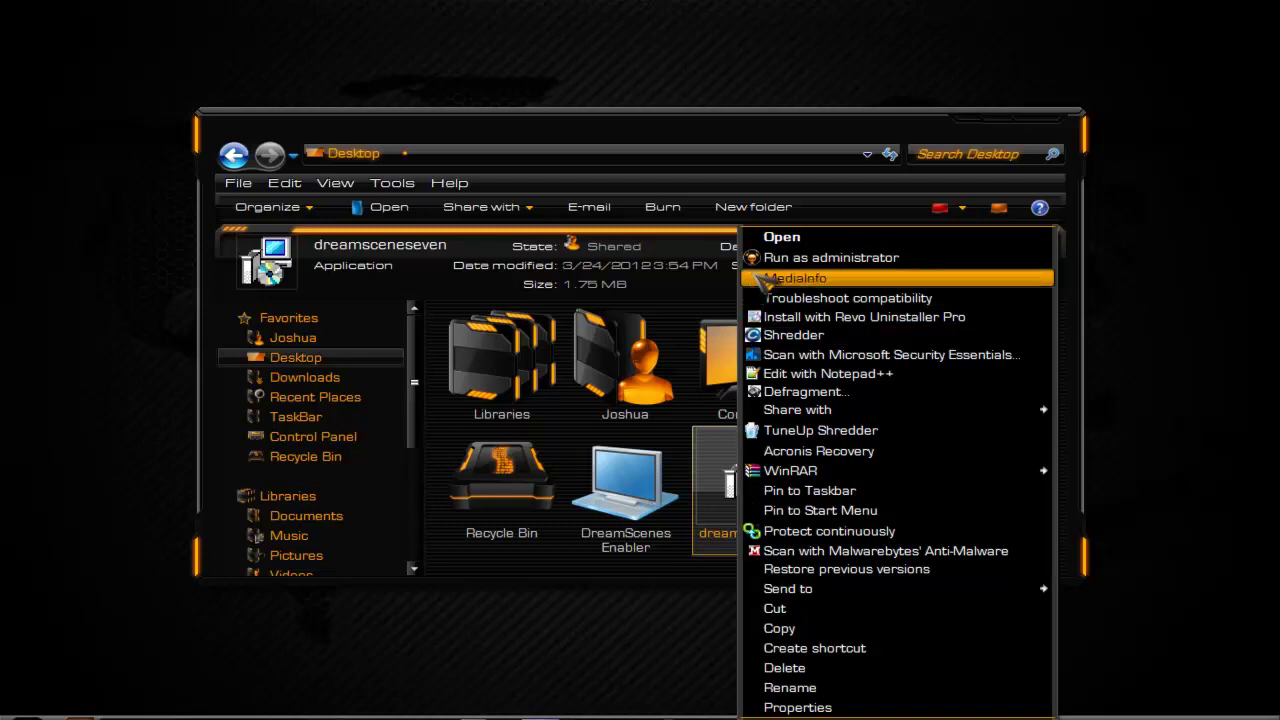
{"action": "left_click", "coordinate": [688, 456]}
{"action": "right_click", "coordinate": [740, 478]}
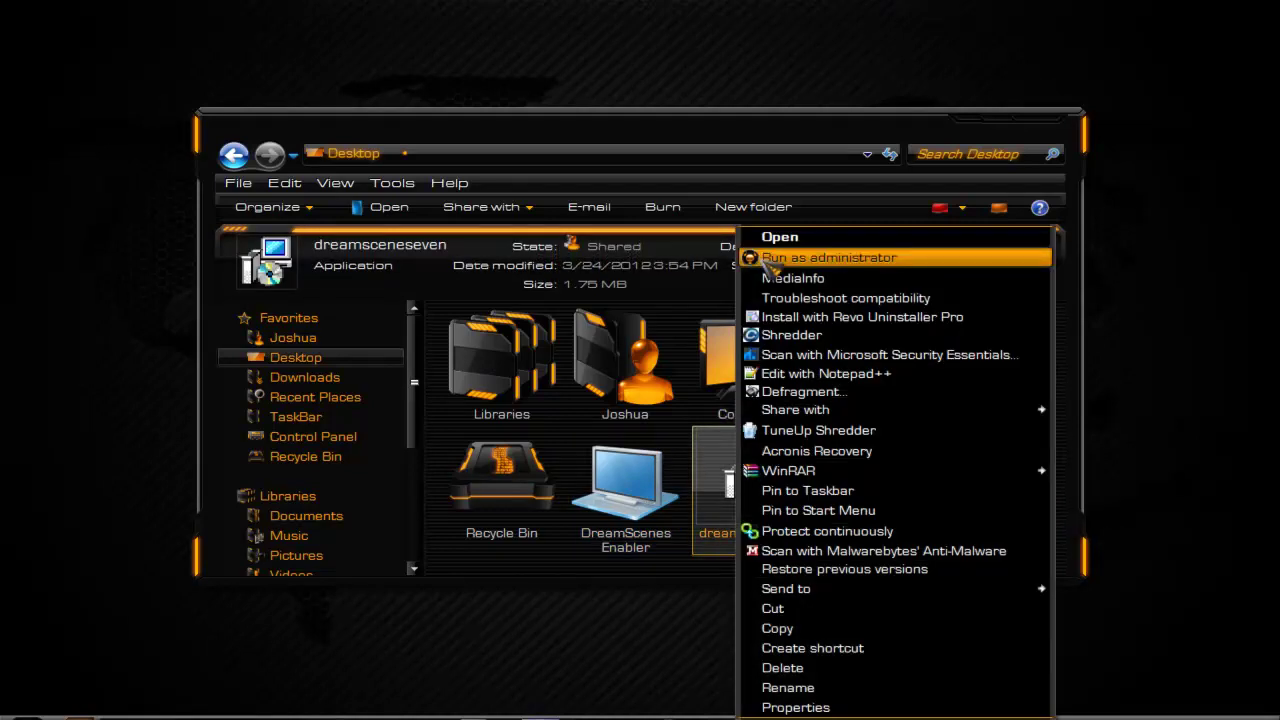
{"action": "left_click", "coordinate": [770, 258]}
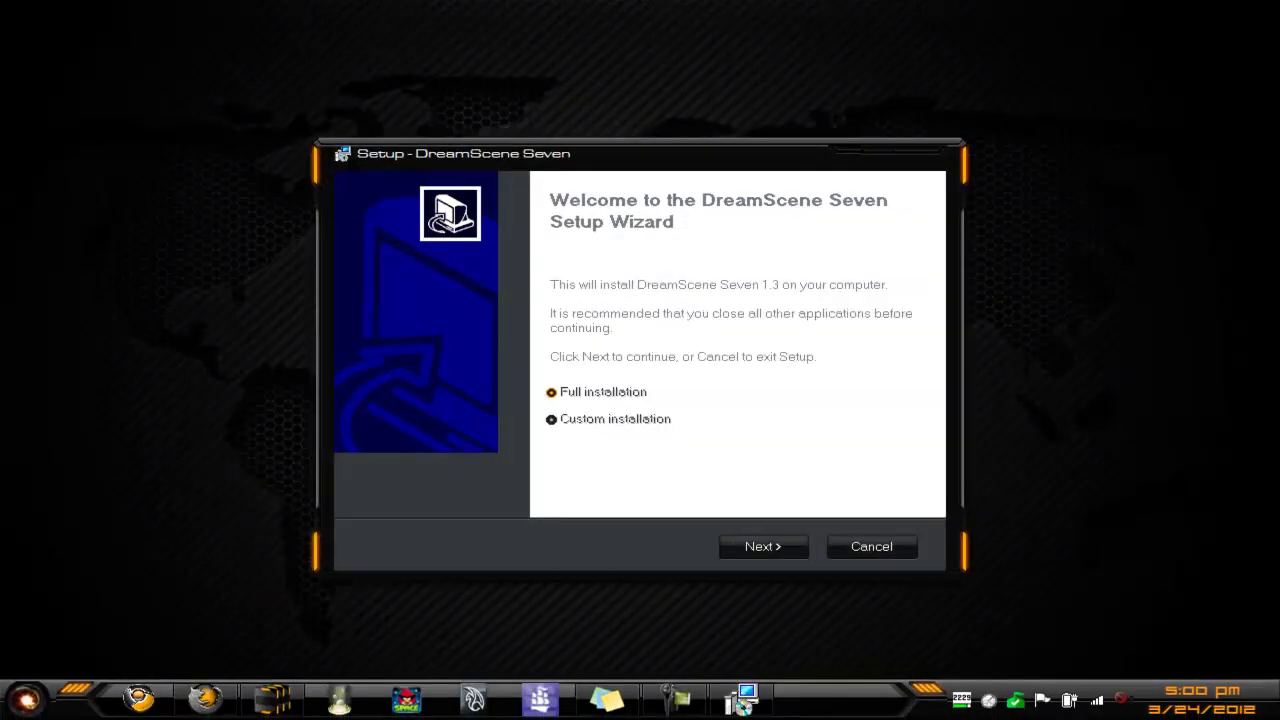
Step: Full-install DreamScene Seven 1.3 to C:\Program Files (x86)\DreamScene Seven with a desktop icon, then launch it
{"action": "left_click", "coordinate": [769, 553]}
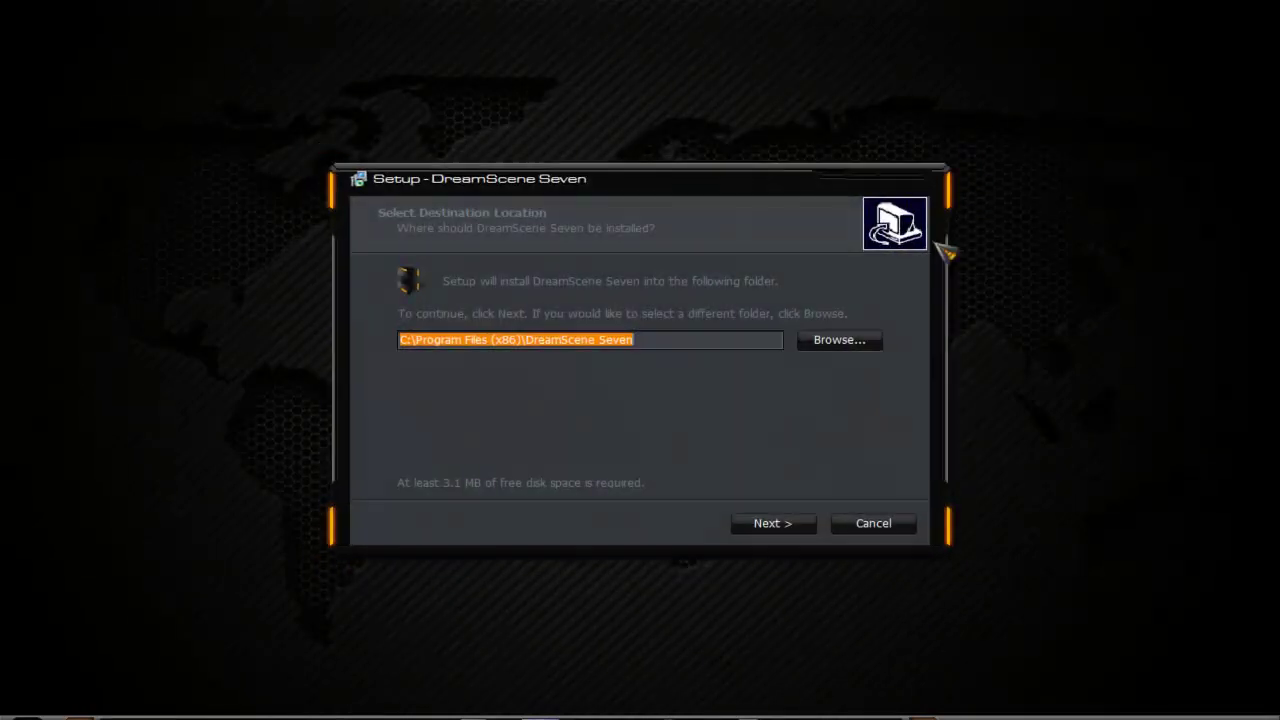
{"action": "left_click", "coordinate": [786, 526]}
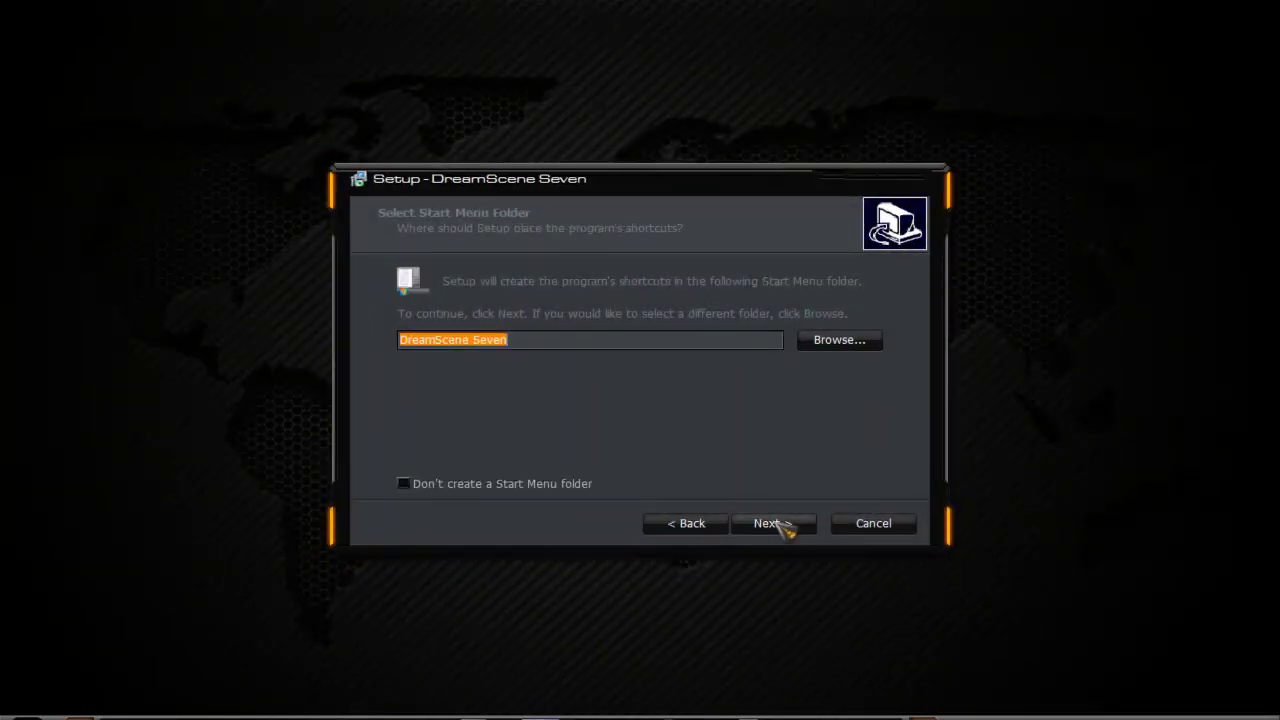
{"action": "left_click", "coordinate": [785, 526]}
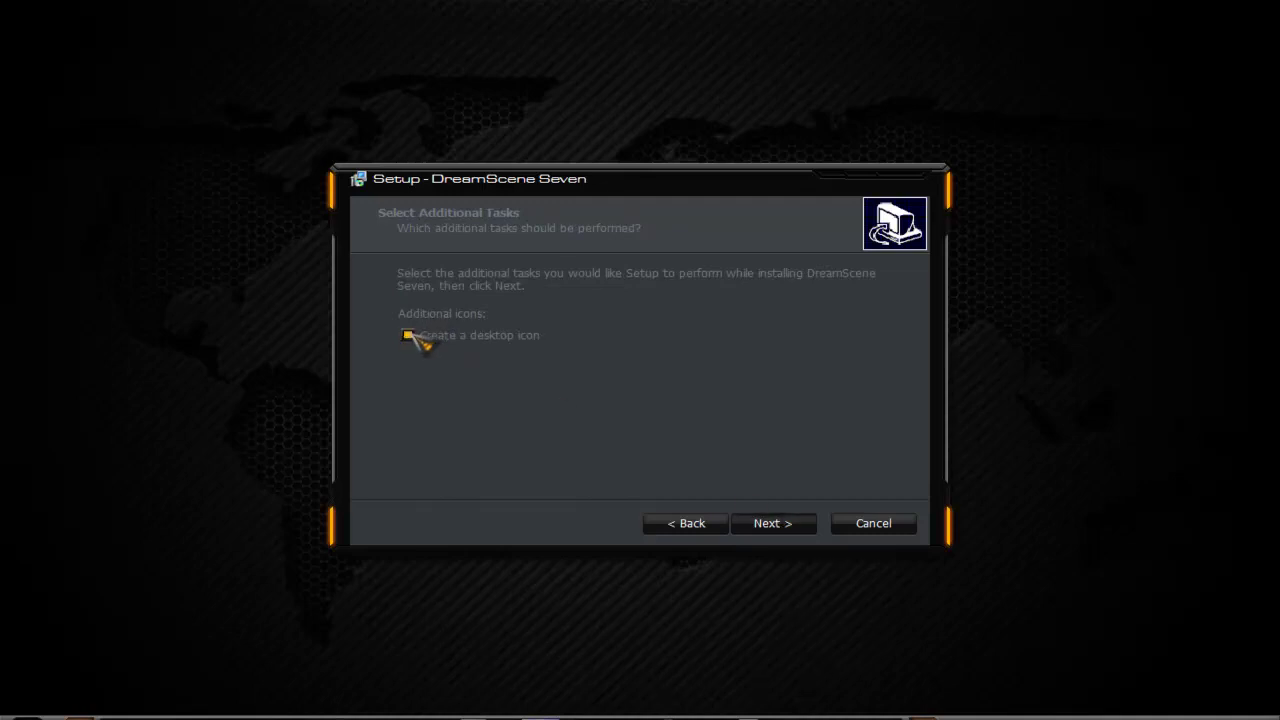
{"action": "left_click", "coordinate": [442, 339]}
{"action": "left_click", "coordinate": [782, 536]}
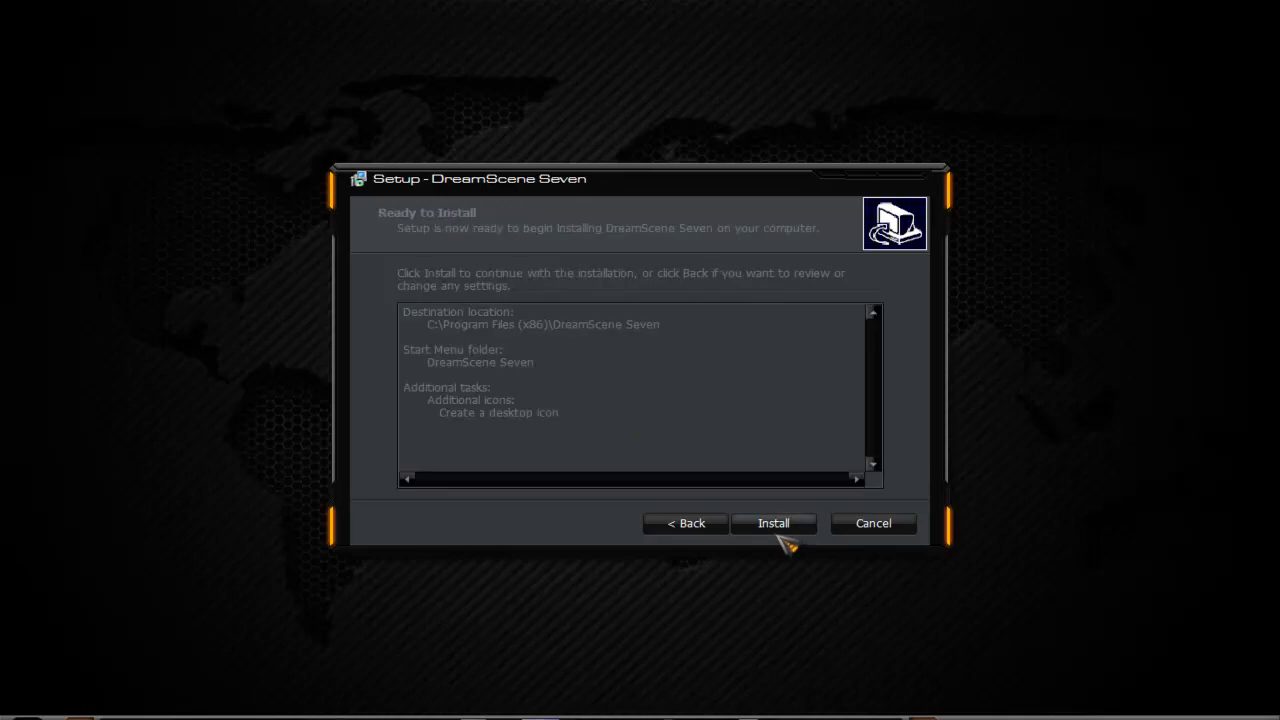
{"action": "left_click", "coordinate": [781, 535]}
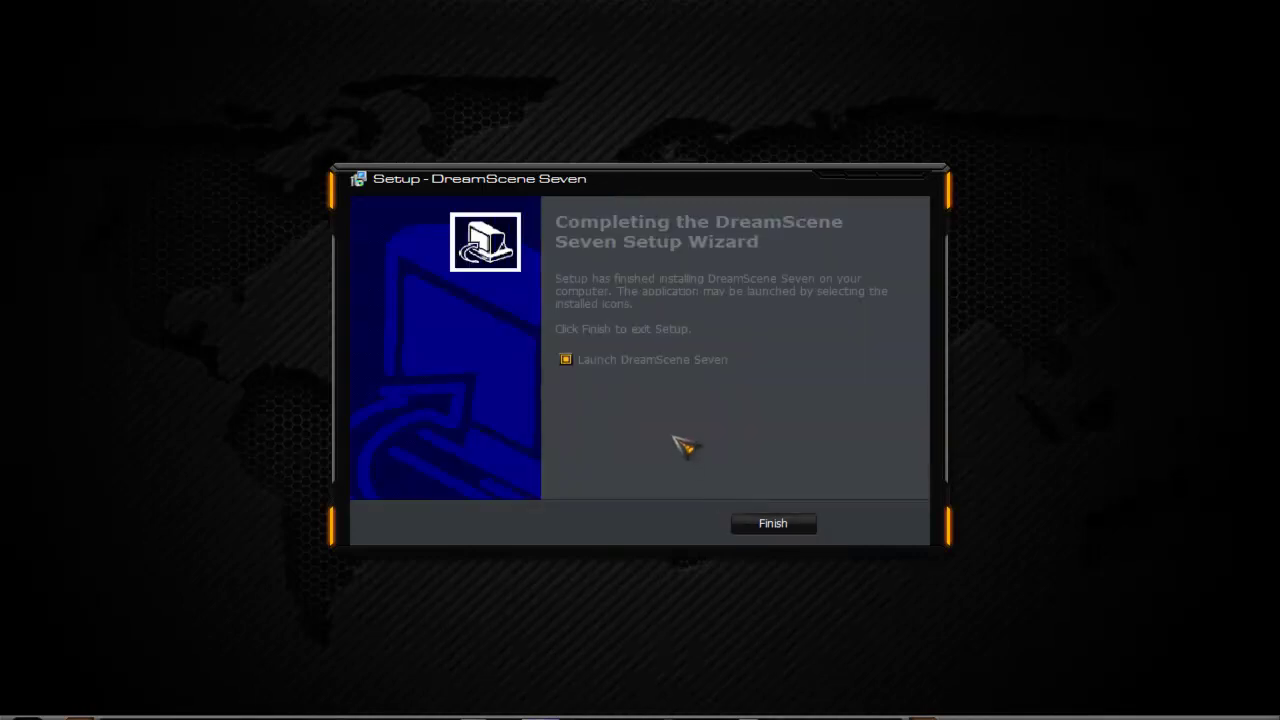
{"action": "left_click", "coordinate": [762, 537]}
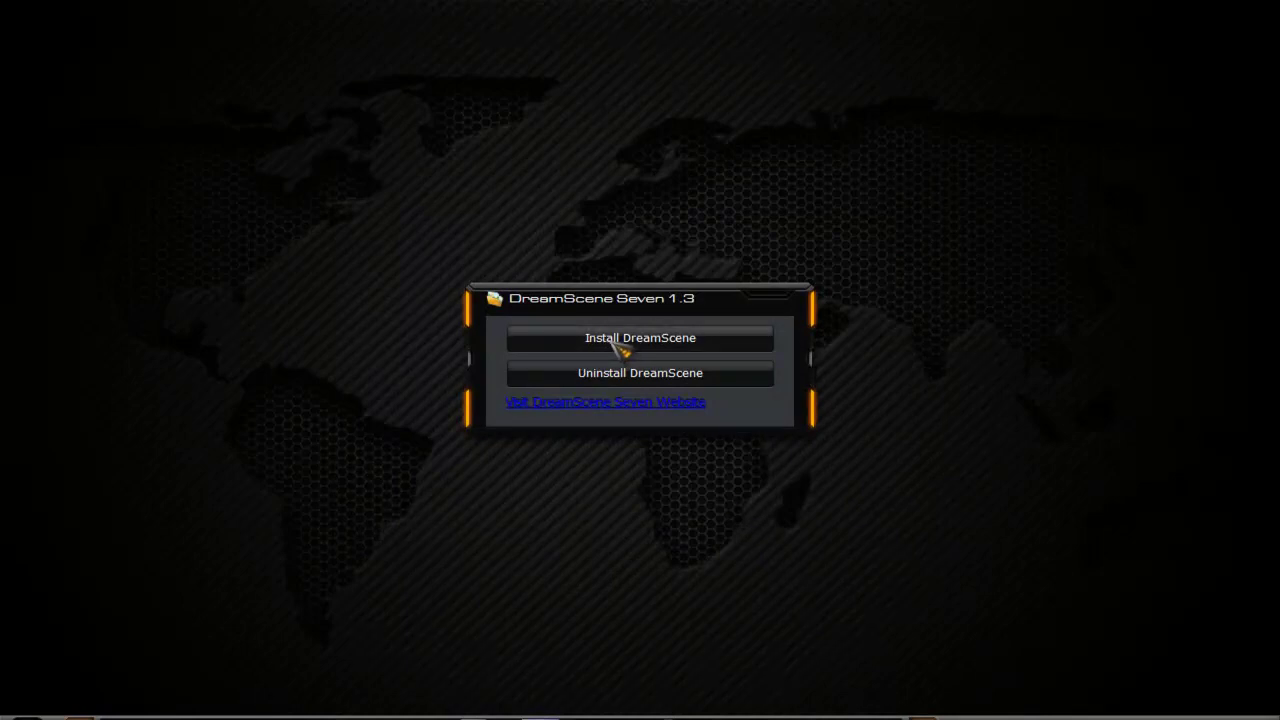
Step: Choose Install DreamScene in the launcher and acknowledge the Help message about animated backgrounds
{"action": "left_click", "coordinate": [614, 343]}
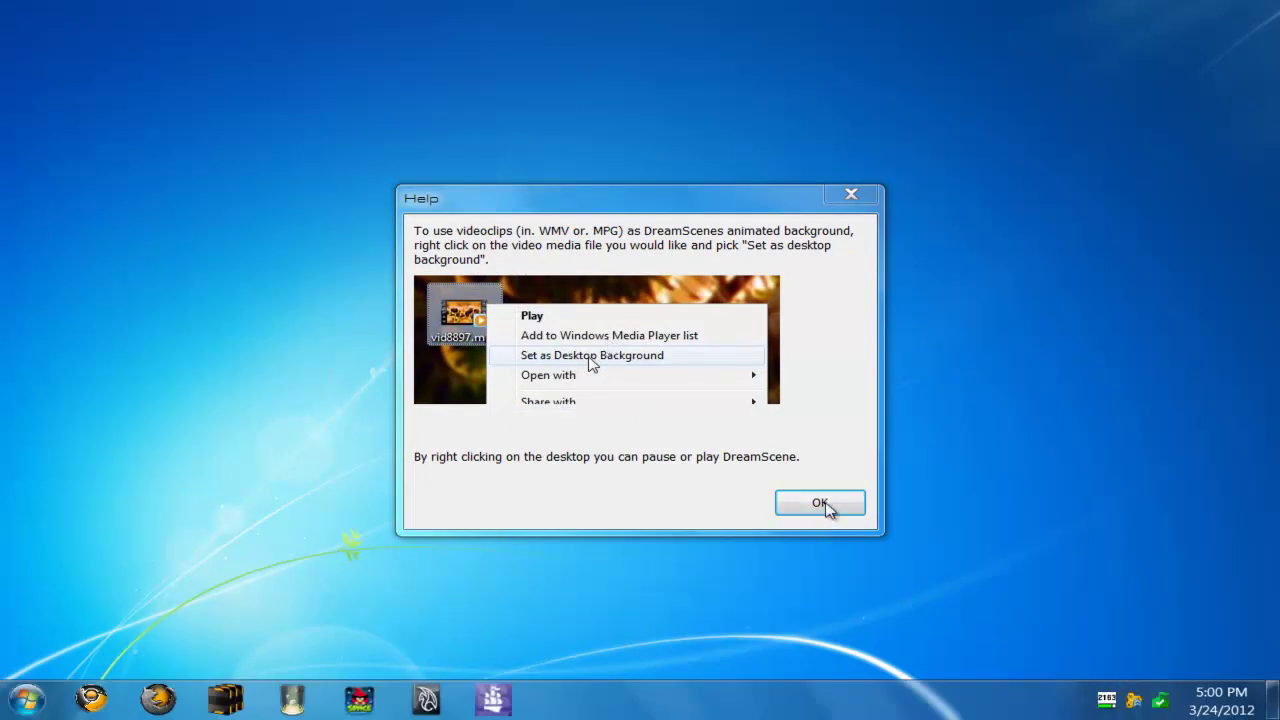
{"action": "left_click", "coordinate": [822, 505]}
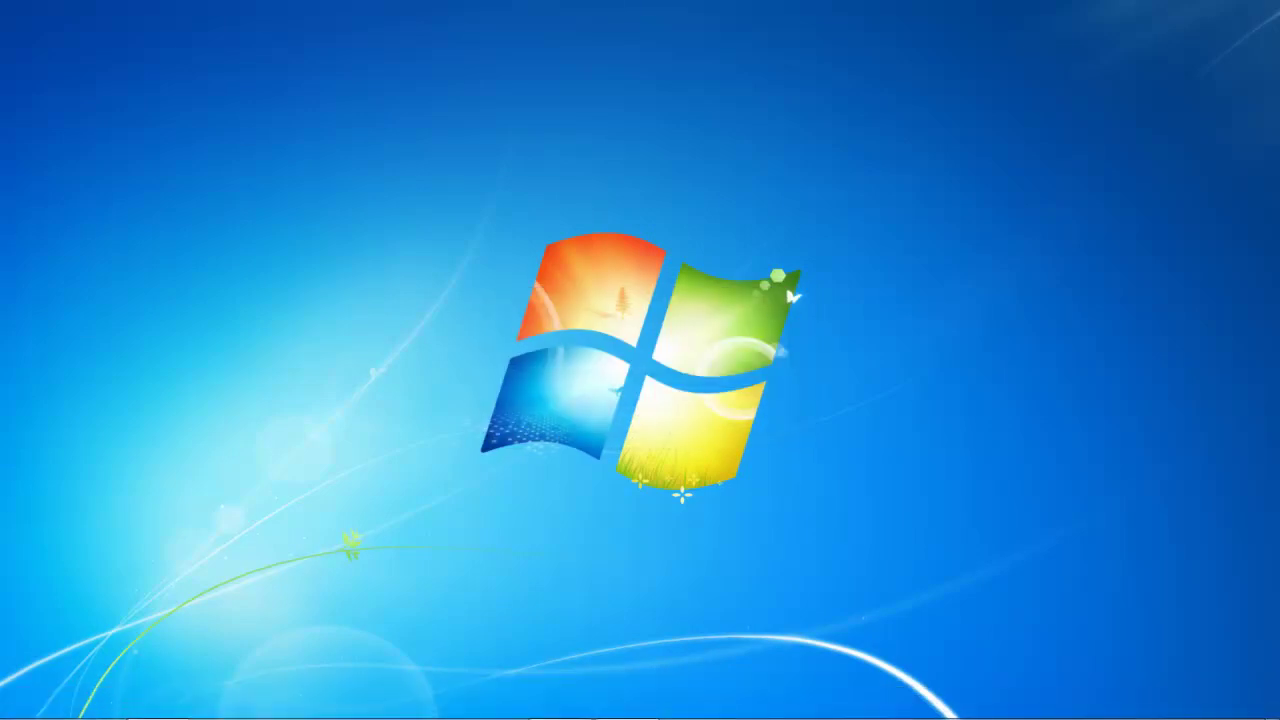
Step: Open a maximized File Explorer window on the Desktop folder
{"action": "mouse_move", "coordinate": [230, 716]}
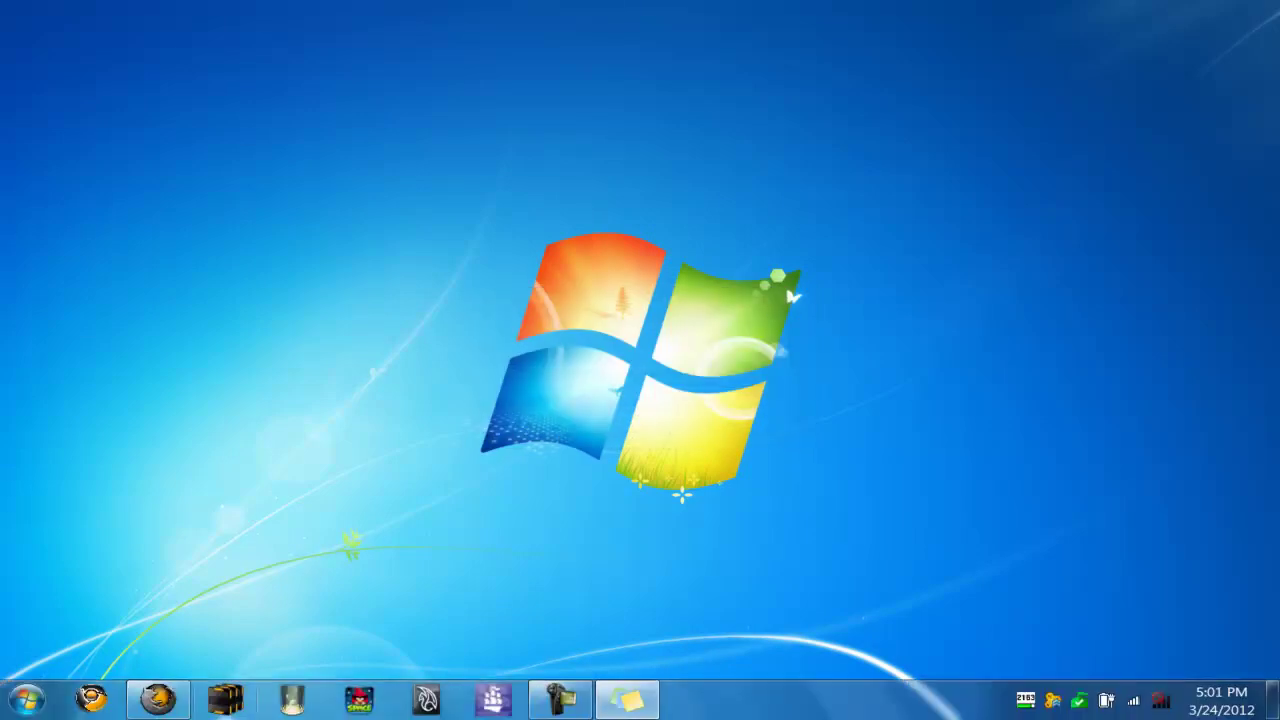
{"action": "left_click", "coordinate": [226, 702]}
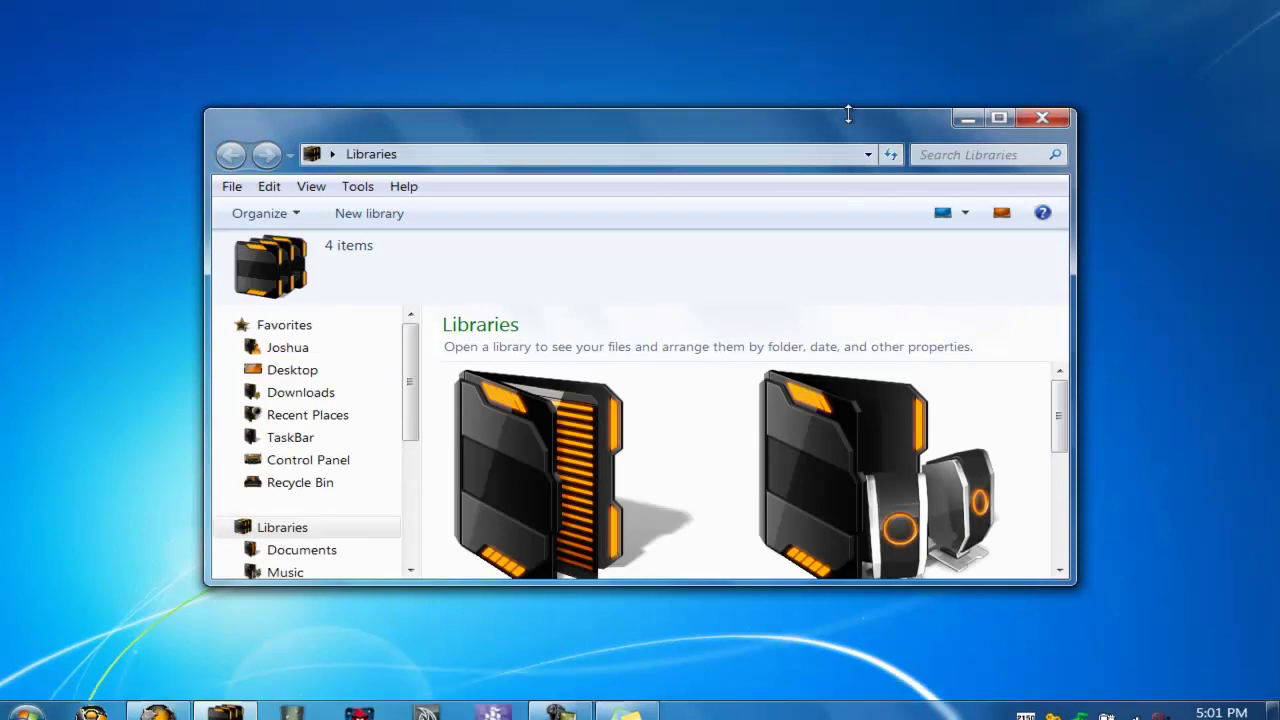
{"action": "double_click", "coordinate": [843, 123]}
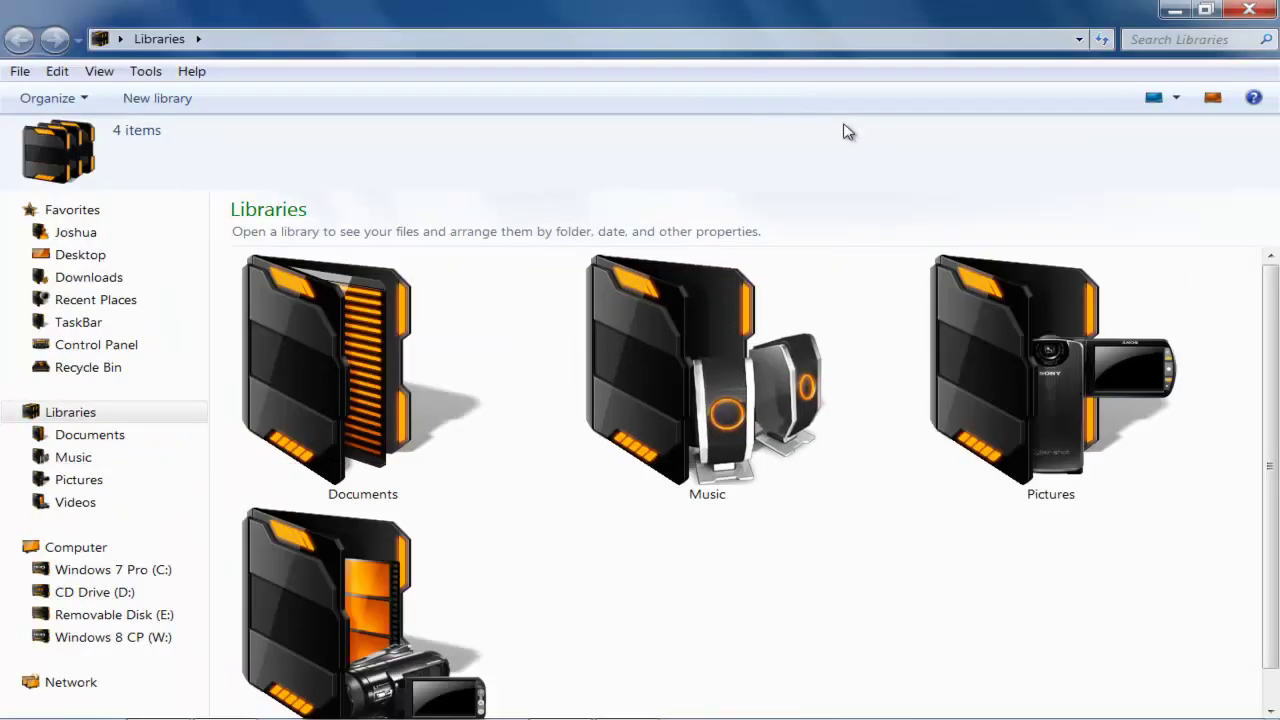
{"action": "left_click", "coordinate": [70, 256]}
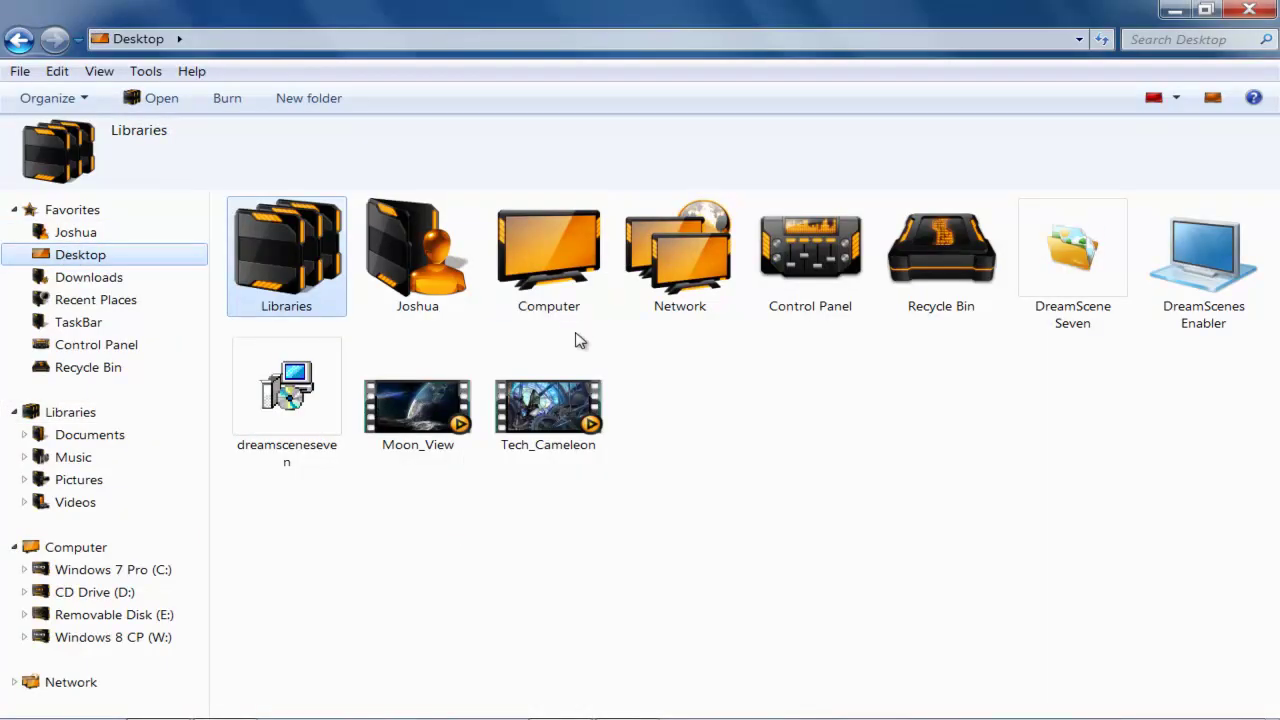
Step: Select the Moon_View video and snap the folder window to the right half of the screen
{"action": "left_click", "coordinate": [806, 406]}
{"action": "left_click", "coordinate": [414, 443]}
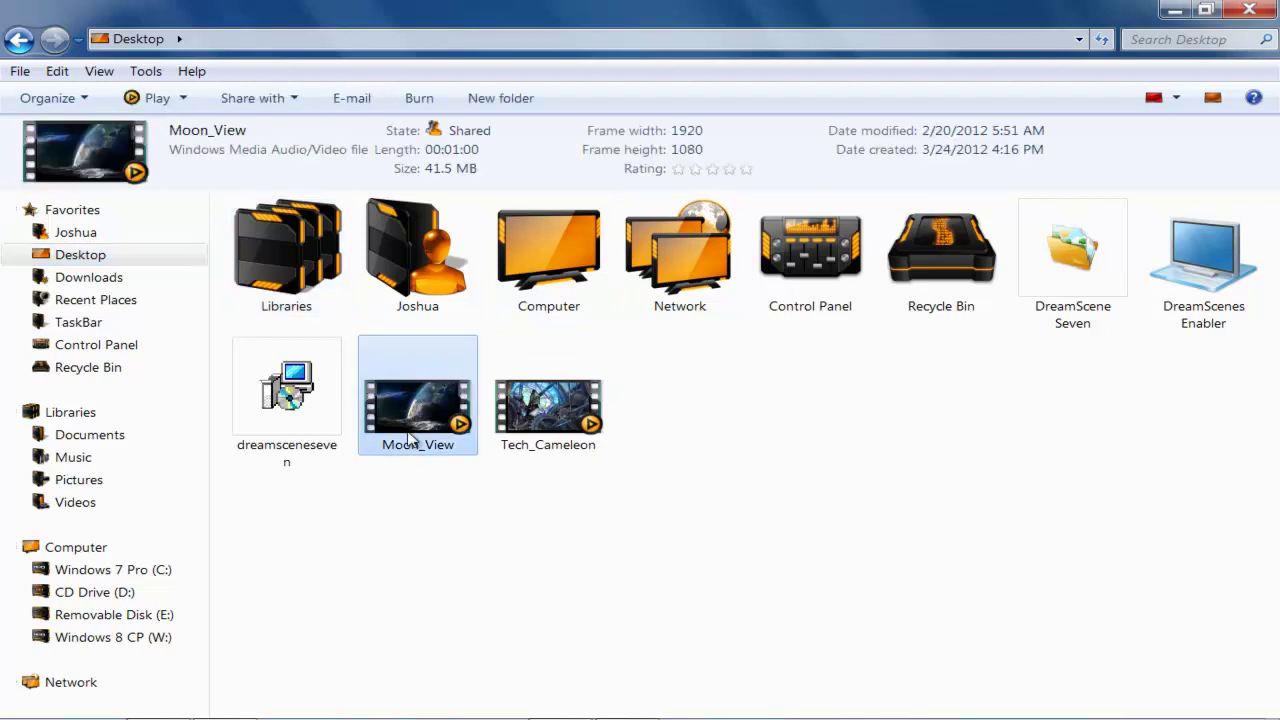
{"action": "right_click", "coordinate": [414, 413]}
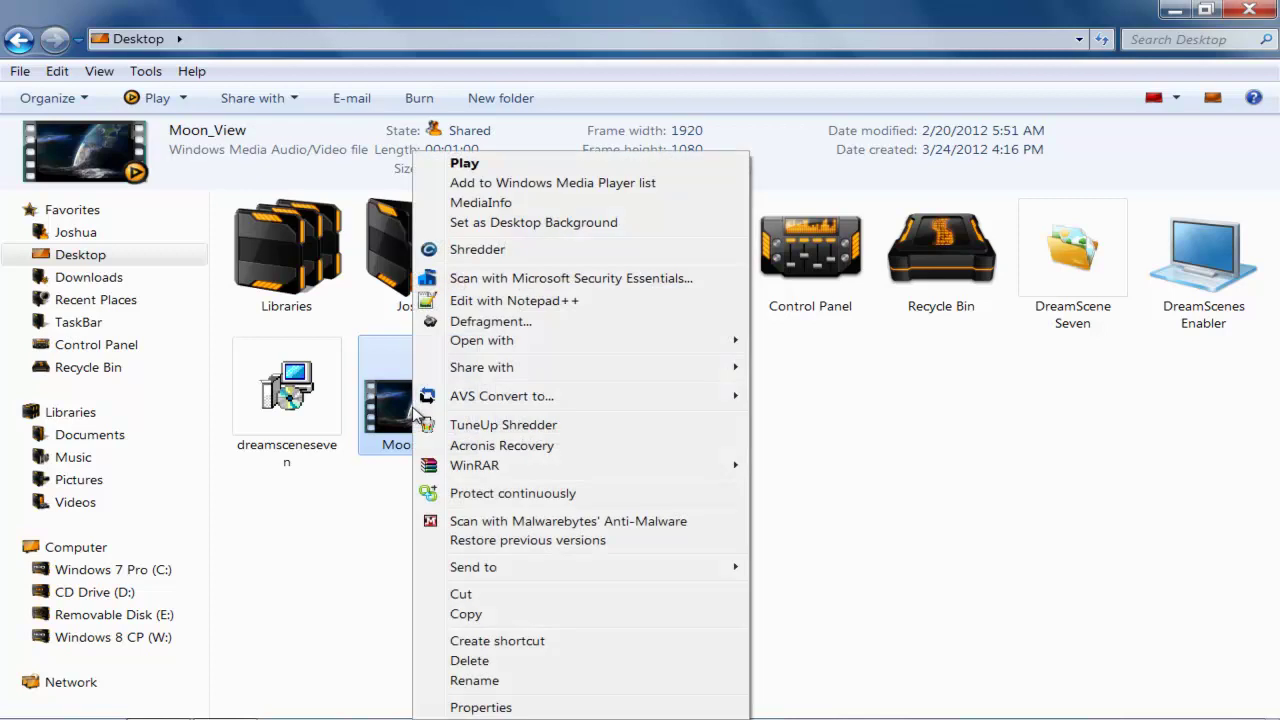
{"action": "left_click", "coordinate": [376, 539]}
{"action": "right_click", "coordinate": [415, 425]}
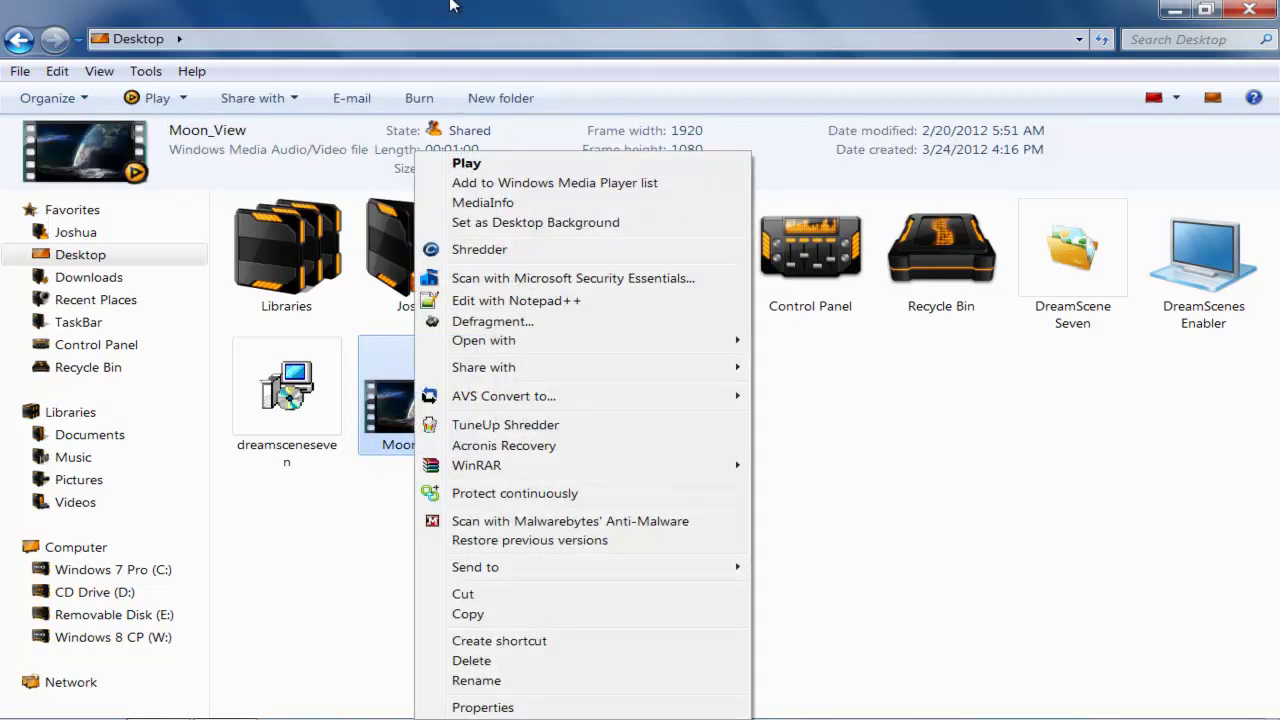
{"action": "left_click_drag", "start_coordinate": [450, 5], "coordinate": [1278, 420]}
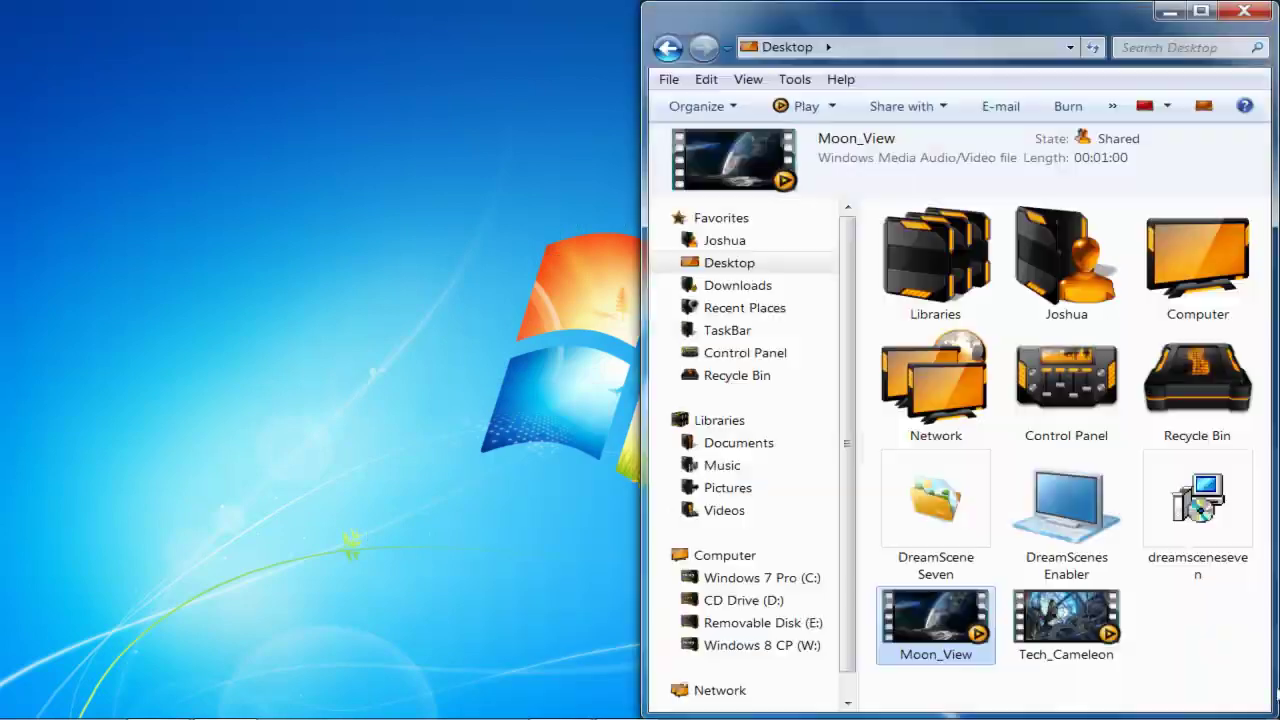
Step: Turn on Show desktop icons and widen the folder window toward the left
{"action": "right_click", "coordinate": [340, 163]}
{"action": "mouse_move", "coordinate": [420, 176]}
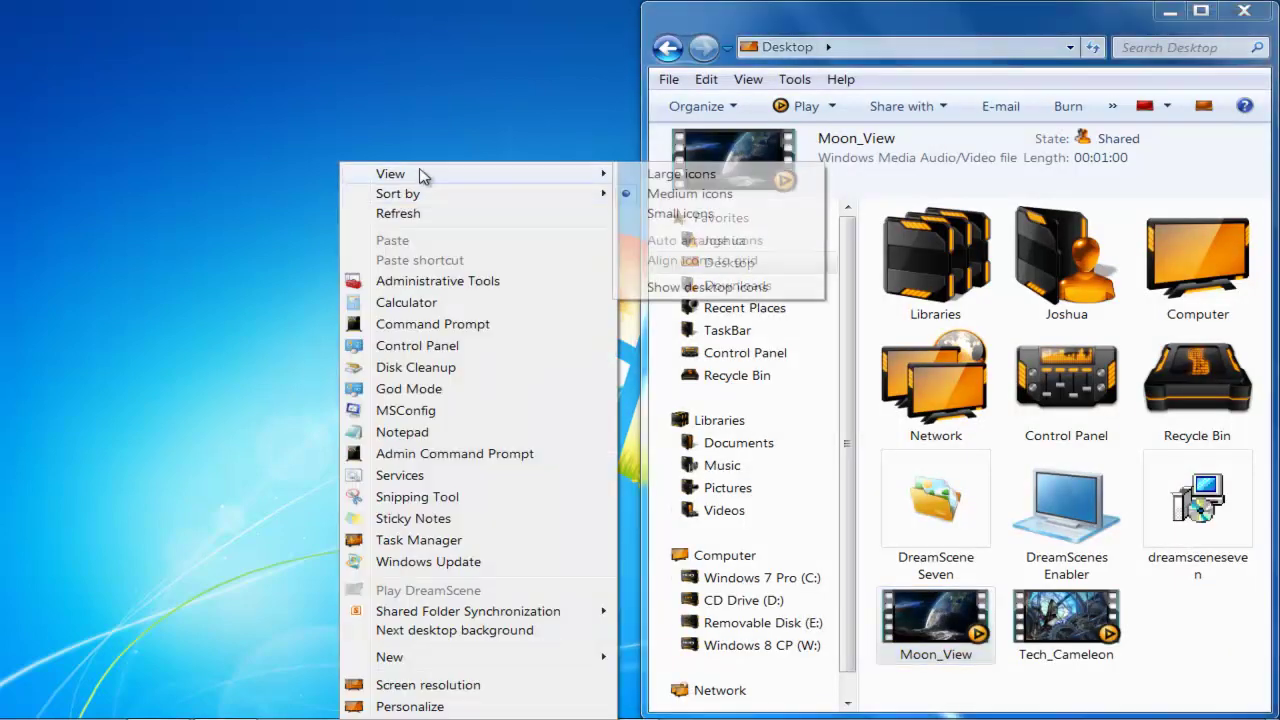
{"action": "left_click", "coordinate": [692, 287]}
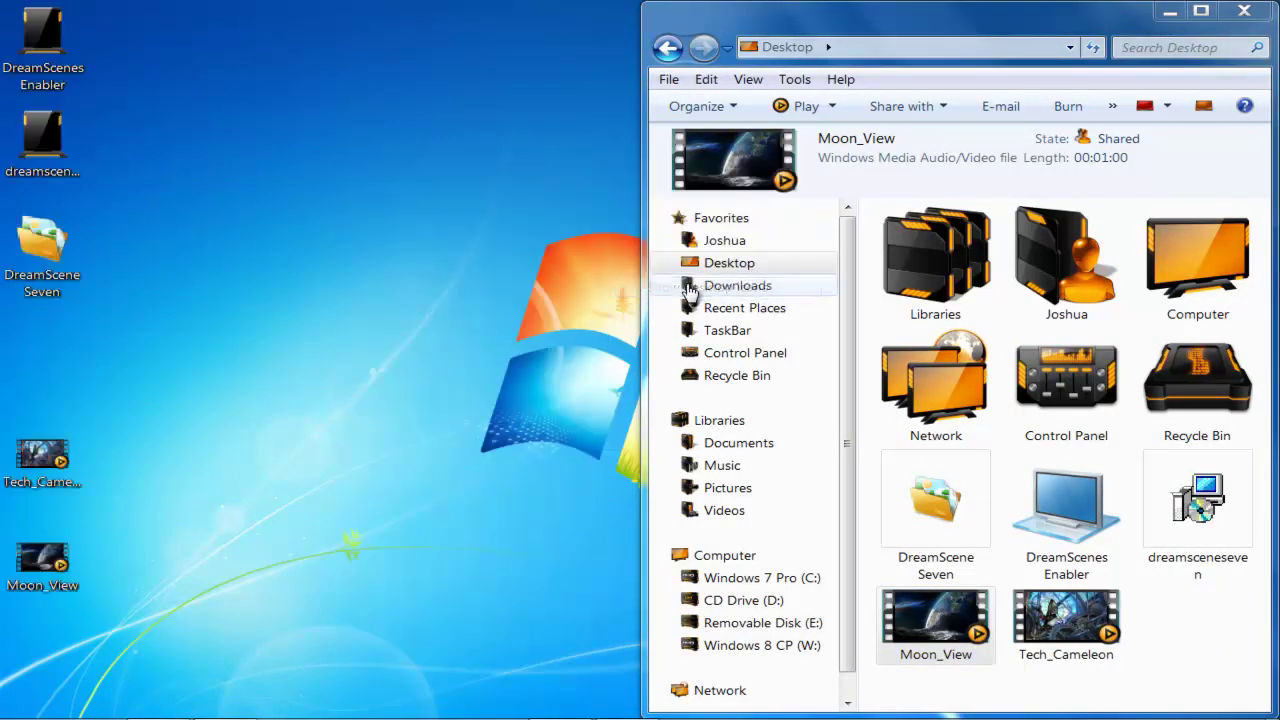
{"action": "left_click_drag", "start_coordinate": [640, 283], "coordinate": [172, 247]}
Step: Set the Moon_View video as the desktop background and minimize the folder window
{"action": "left_click", "coordinate": [47, 172]}
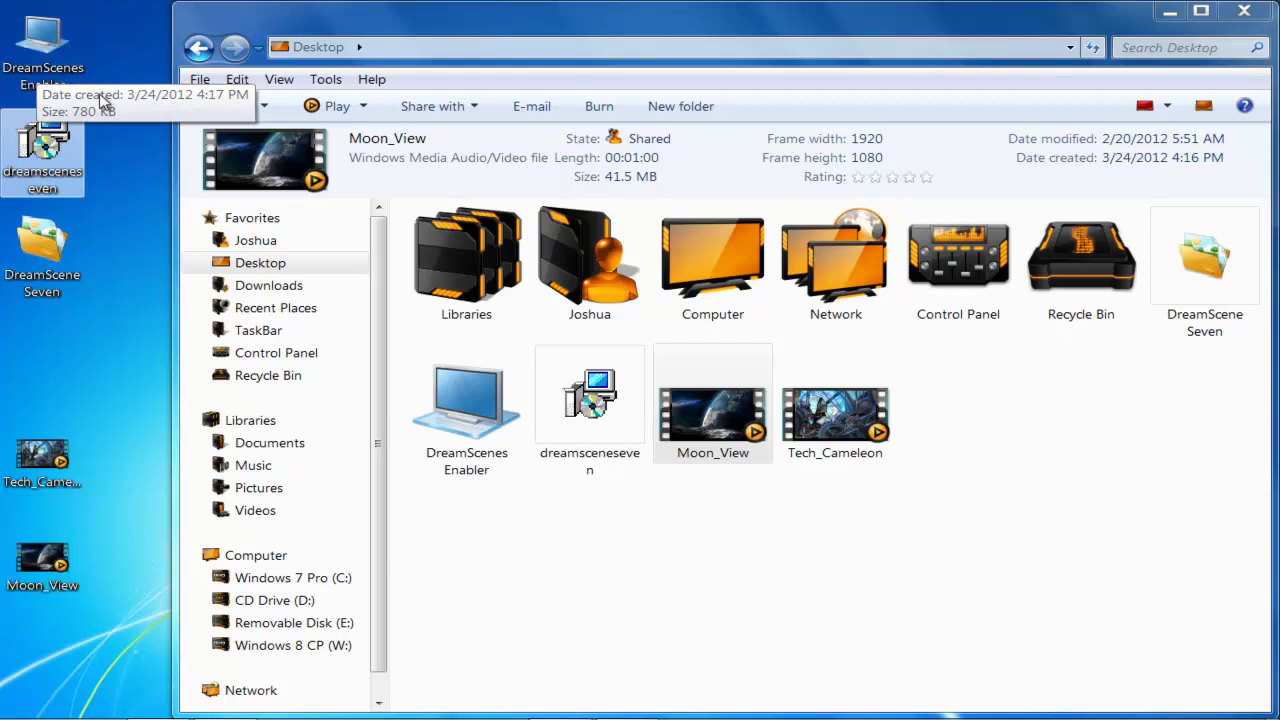
{"action": "left_click", "coordinate": [690, 425]}
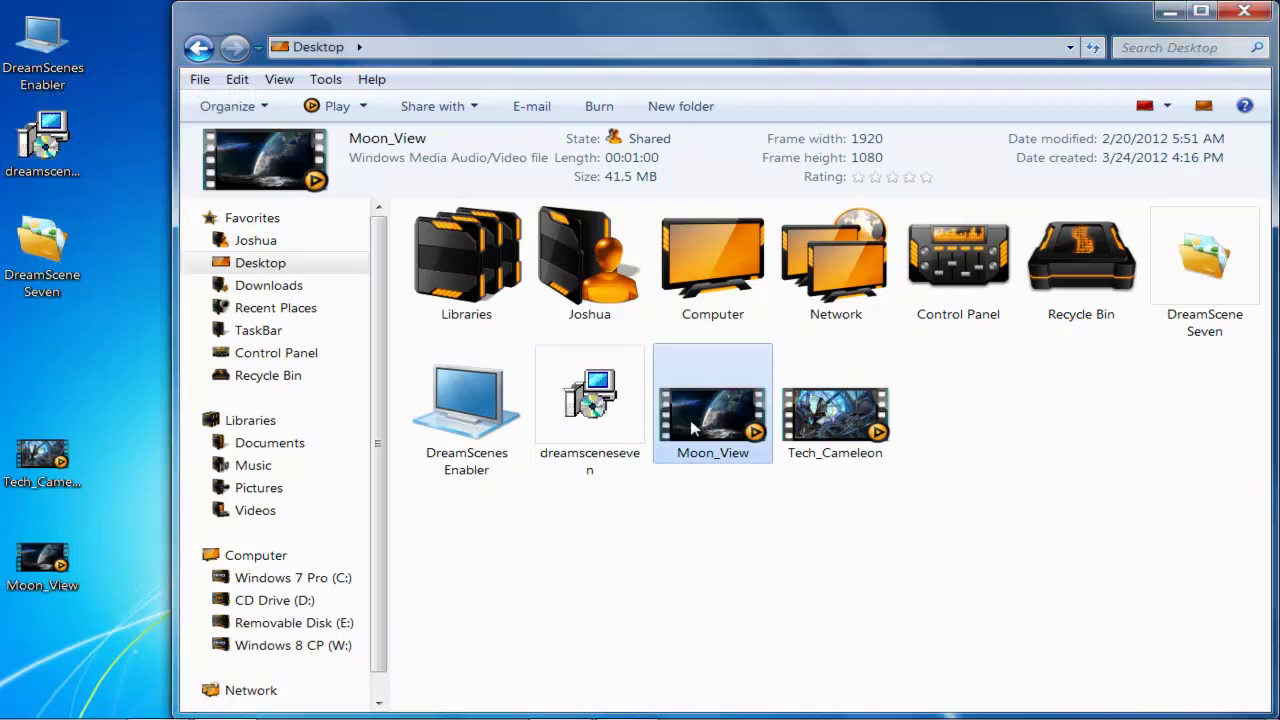
{"action": "right_click", "coordinate": [690, 425]}
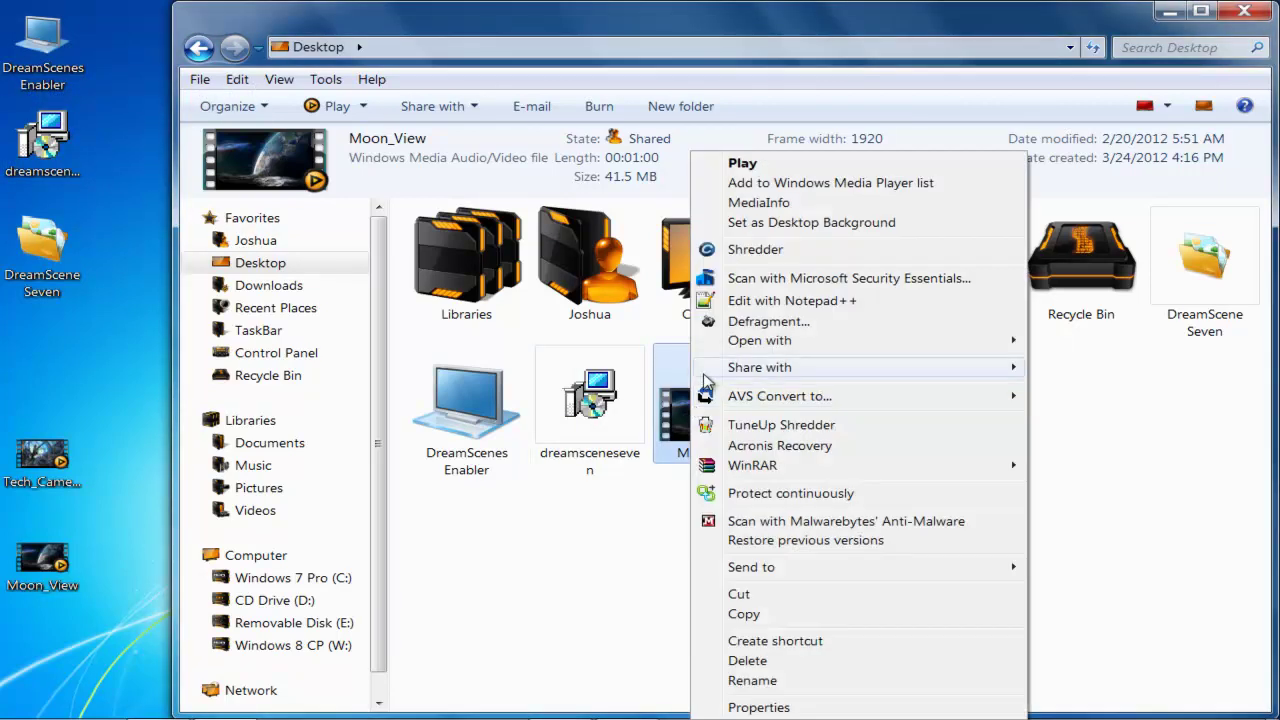
{"action": "left_click", "coordinate": [729, 223]}
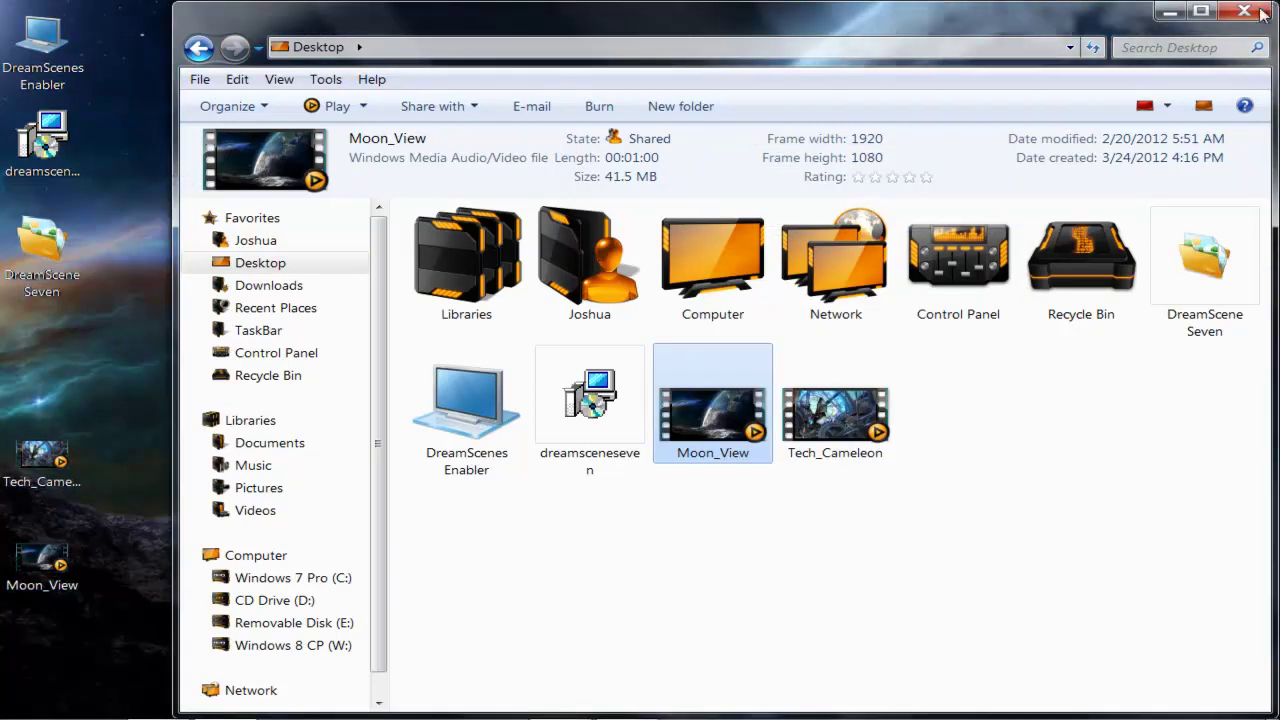
{"action": "left_click", "coordinate": [1170, 12]}
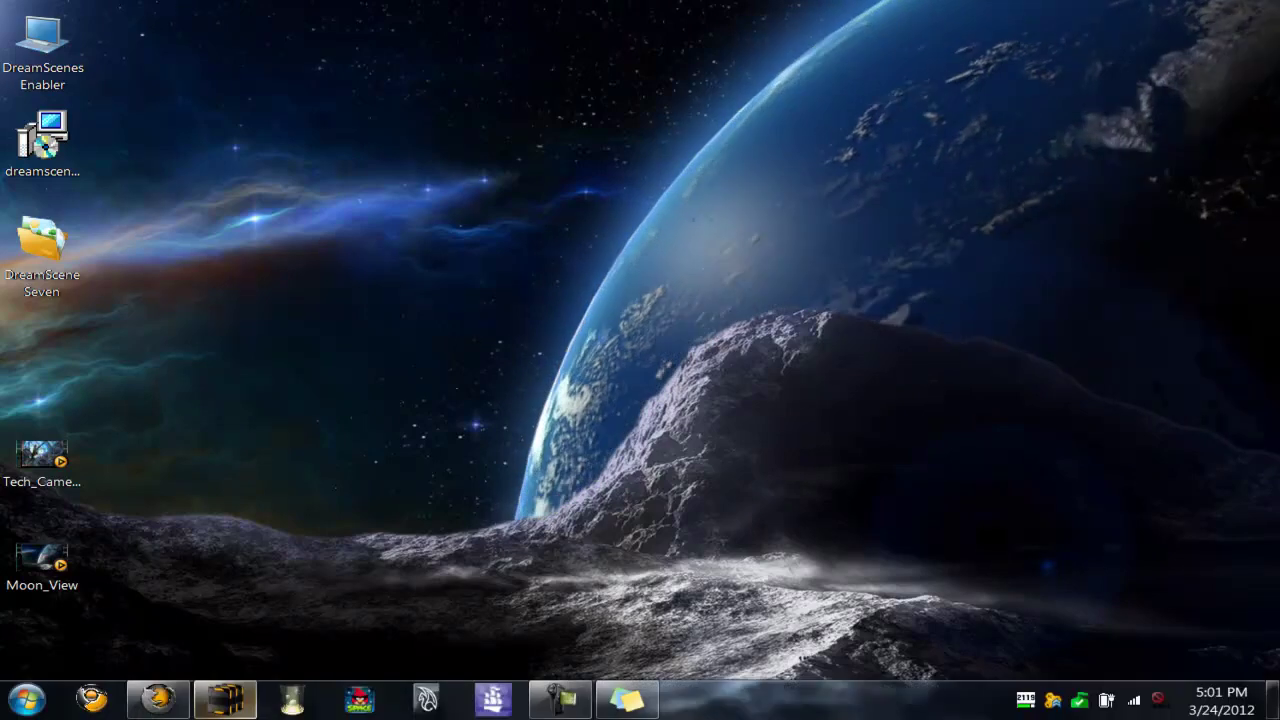
Step: Restore the Desktop folder window and set Tech_Cameleon as the desktop background instead
{"action": "left_click", "coordinate": [230, 700]}
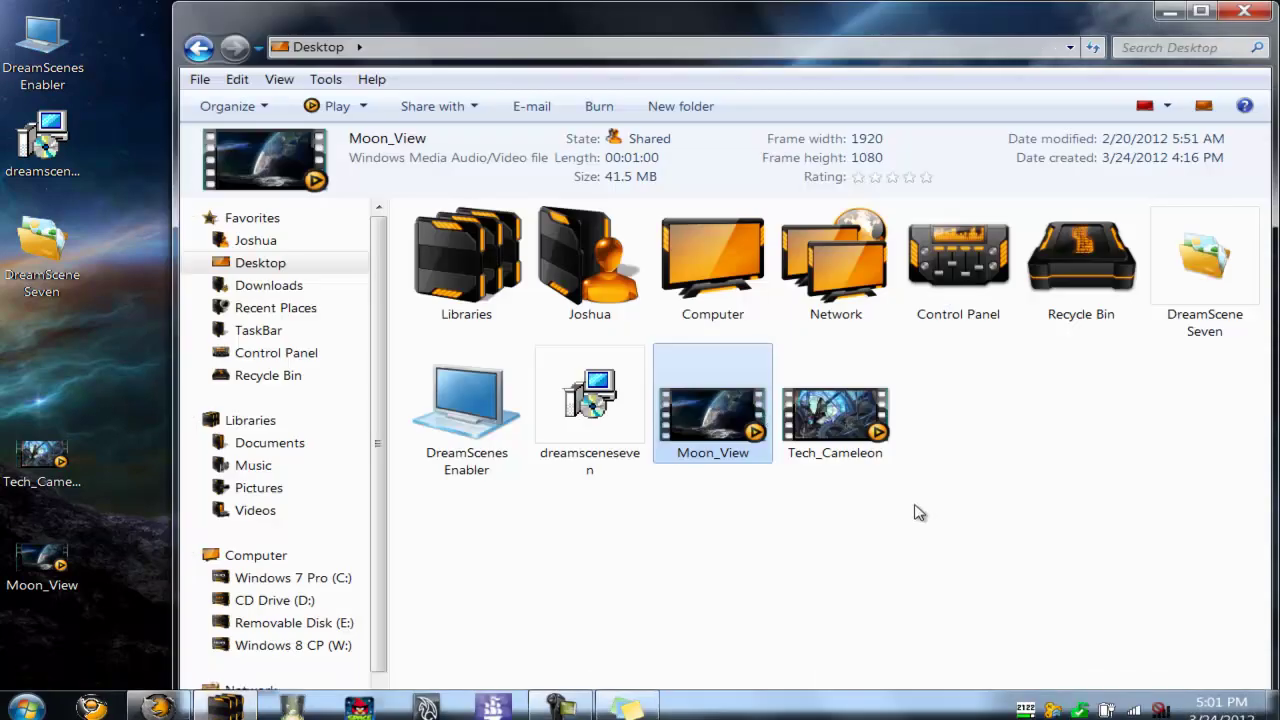
{"action": "left_click", "coordinate": [958, 525]}
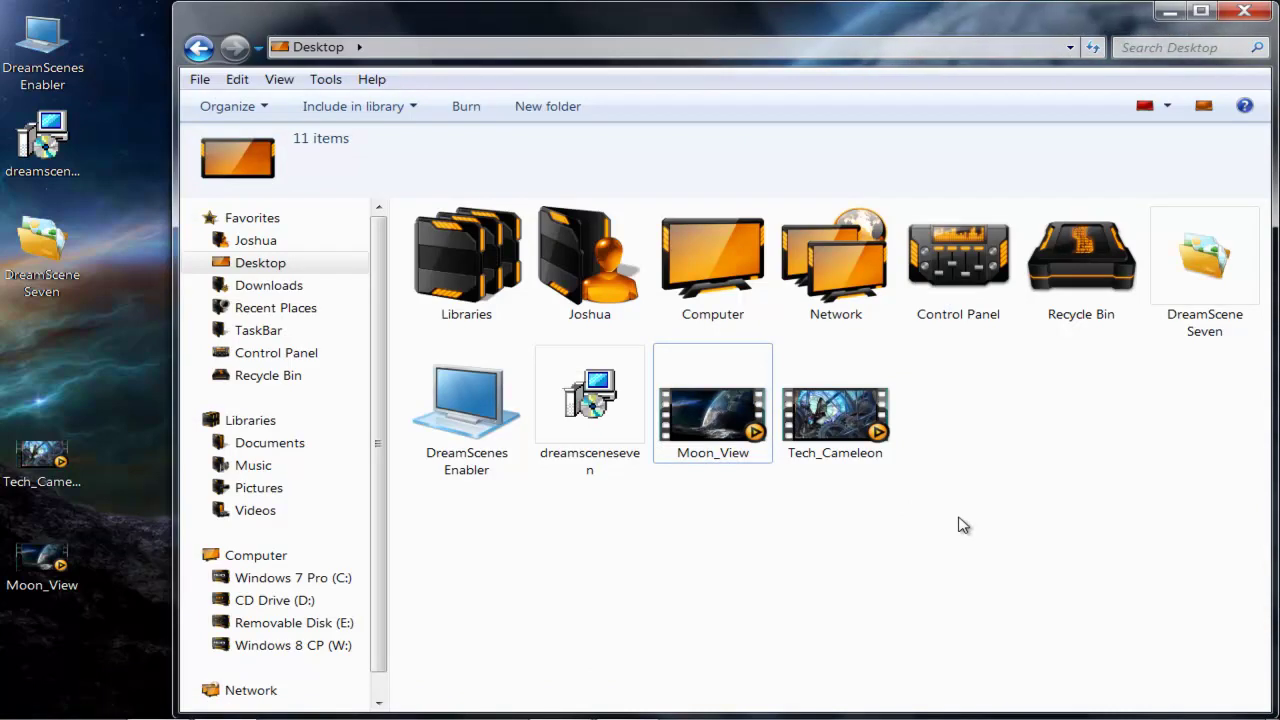
{"action": "left_click", "coordinate": [838, 415]}
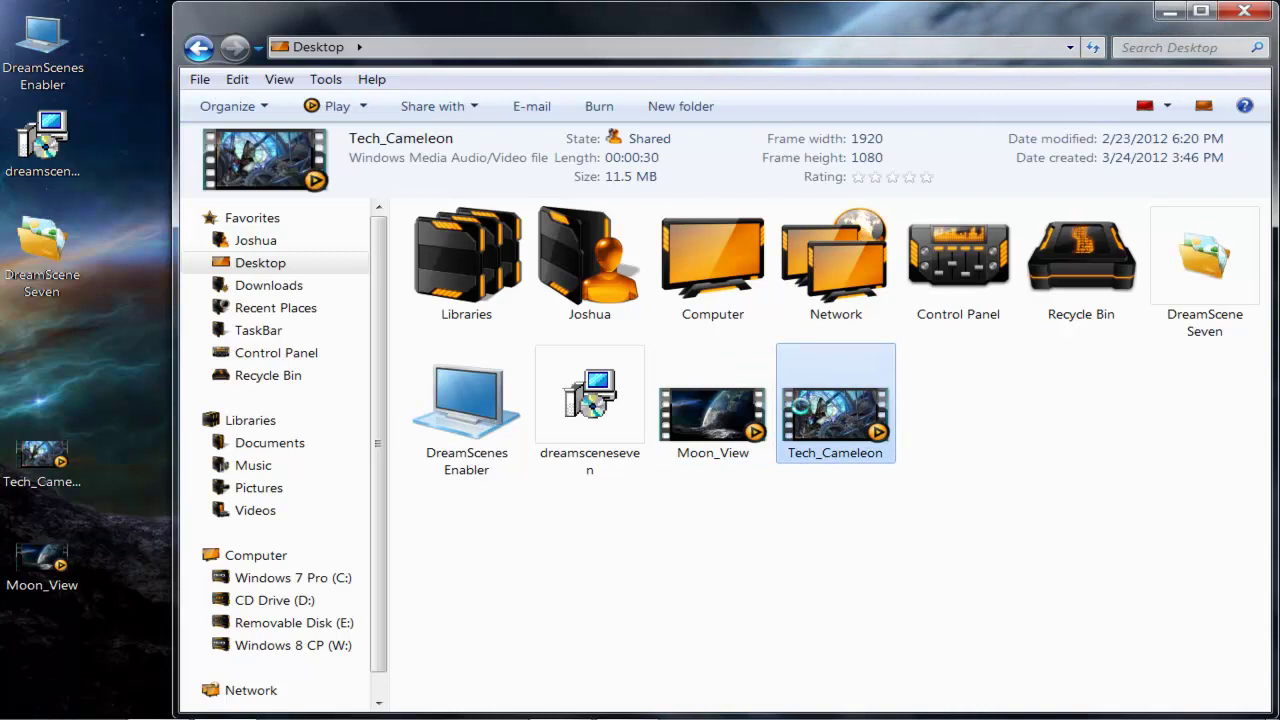
{"action": "right_click", "coordinate": [802, 398]}
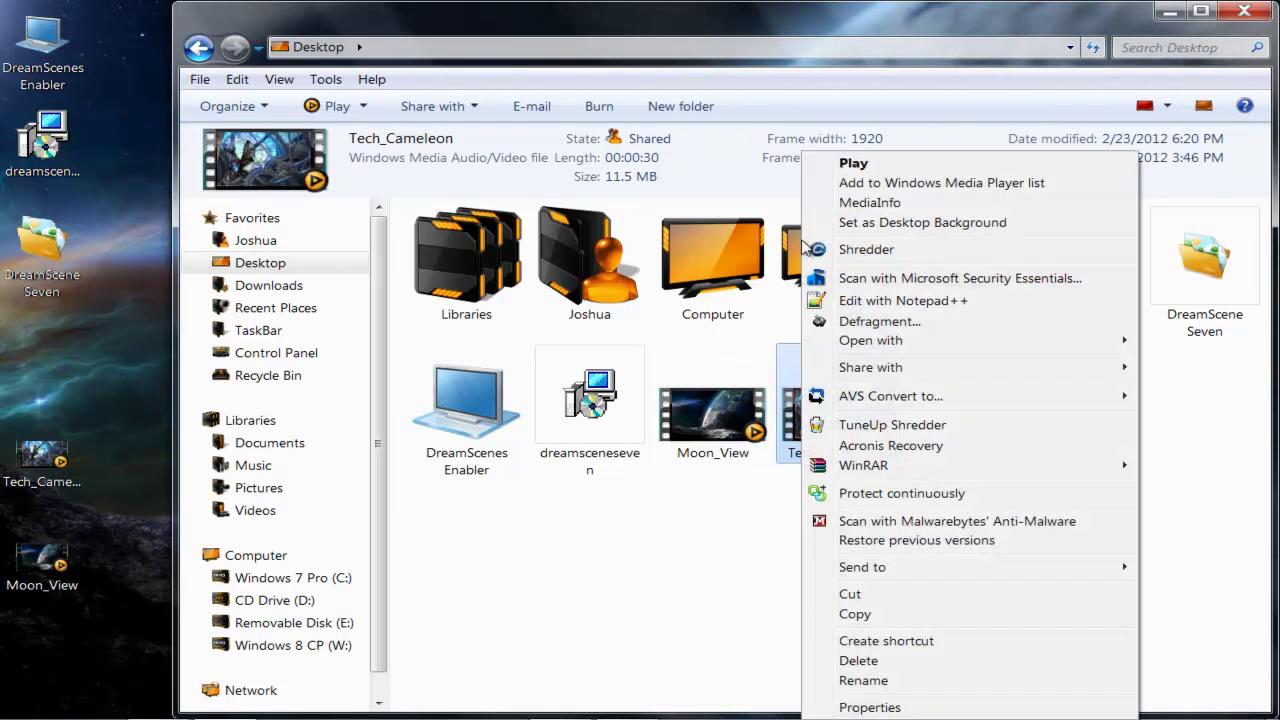
{"action": "left_click", "coordinate": [858, 222]}
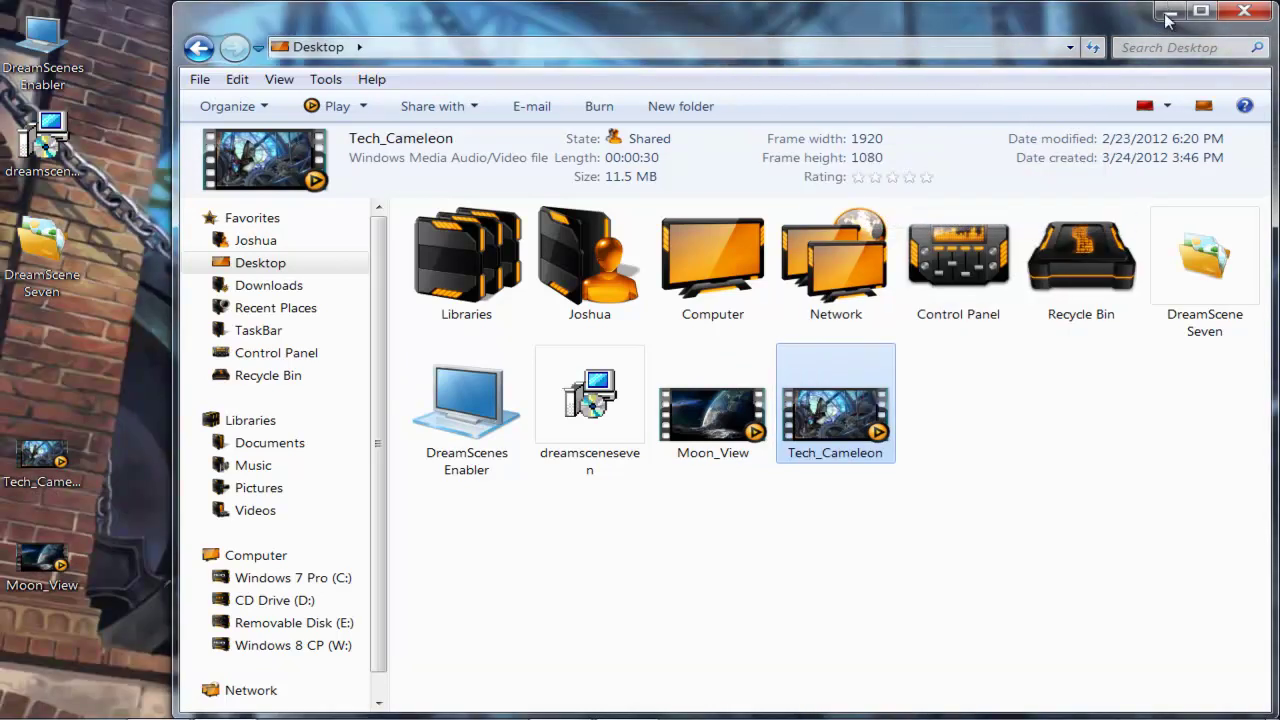
Step: Minimize the folder window and delete the DreamScene Seven folder from the desktop
{"action": "left_click", "coordinate": [1170, 14]}
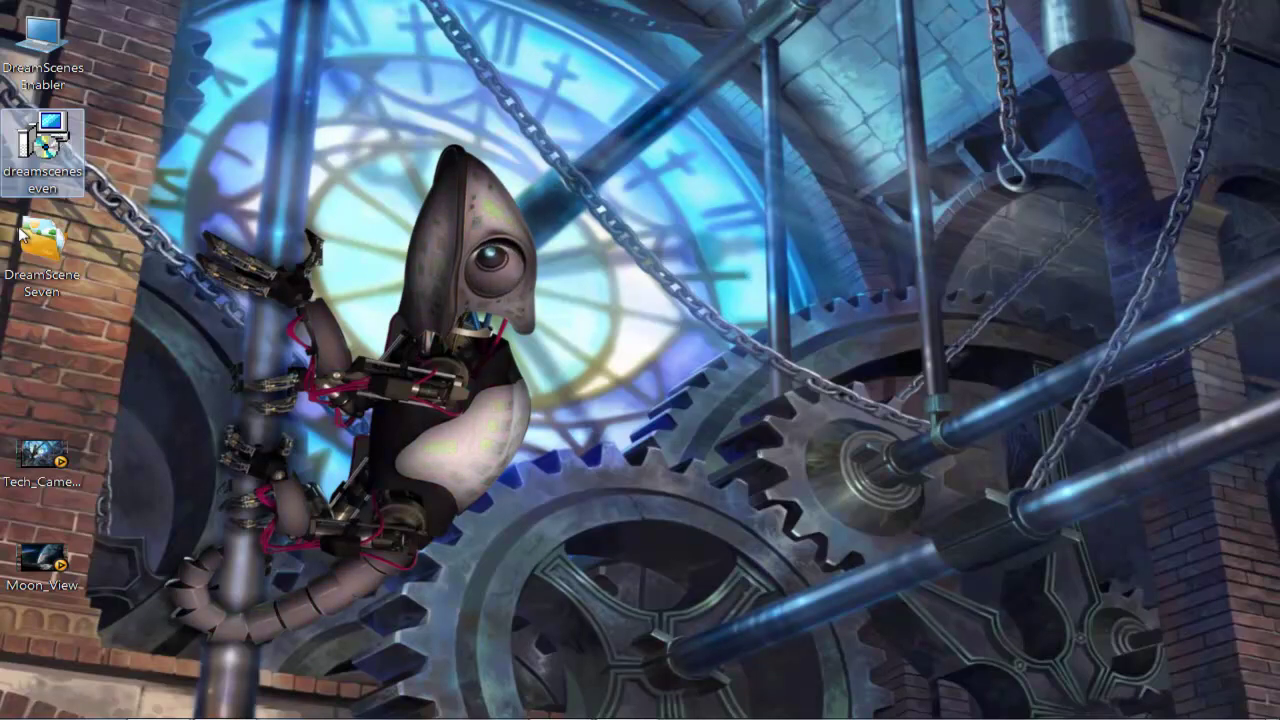
{"action": "left_click", "coordinate": [60, 243]}
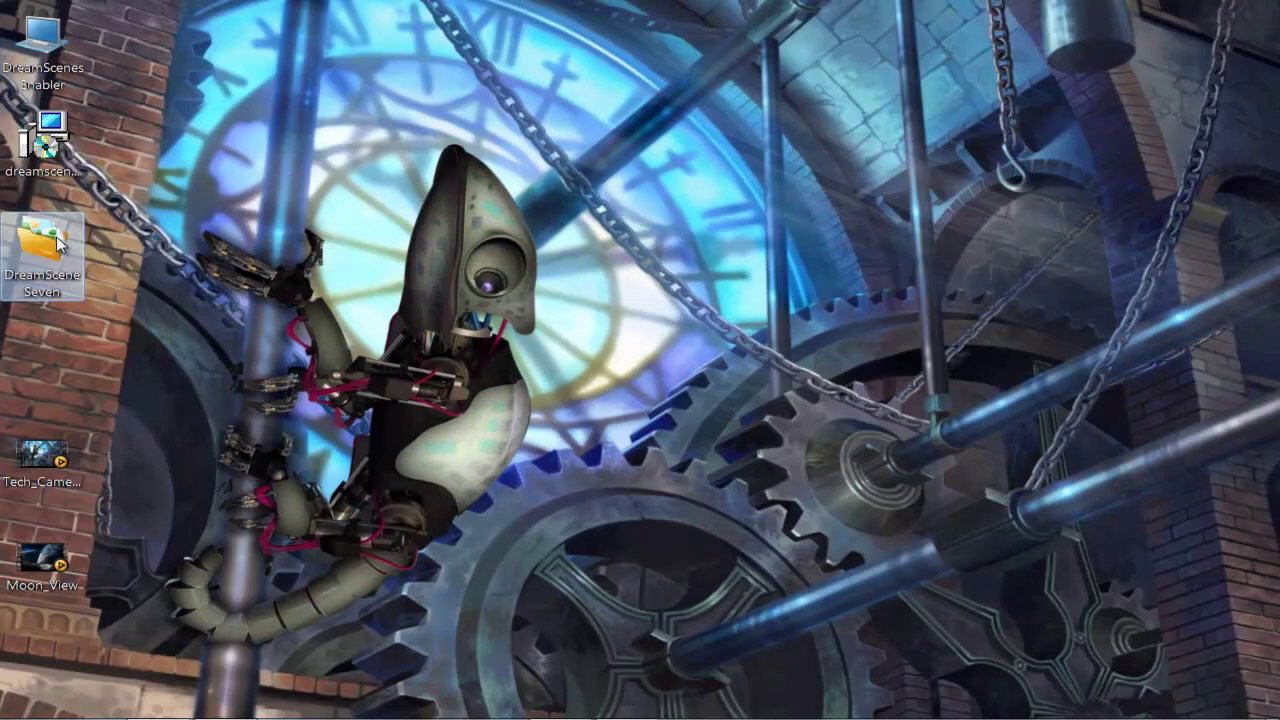
{"action": "key", "text": "Delete"}
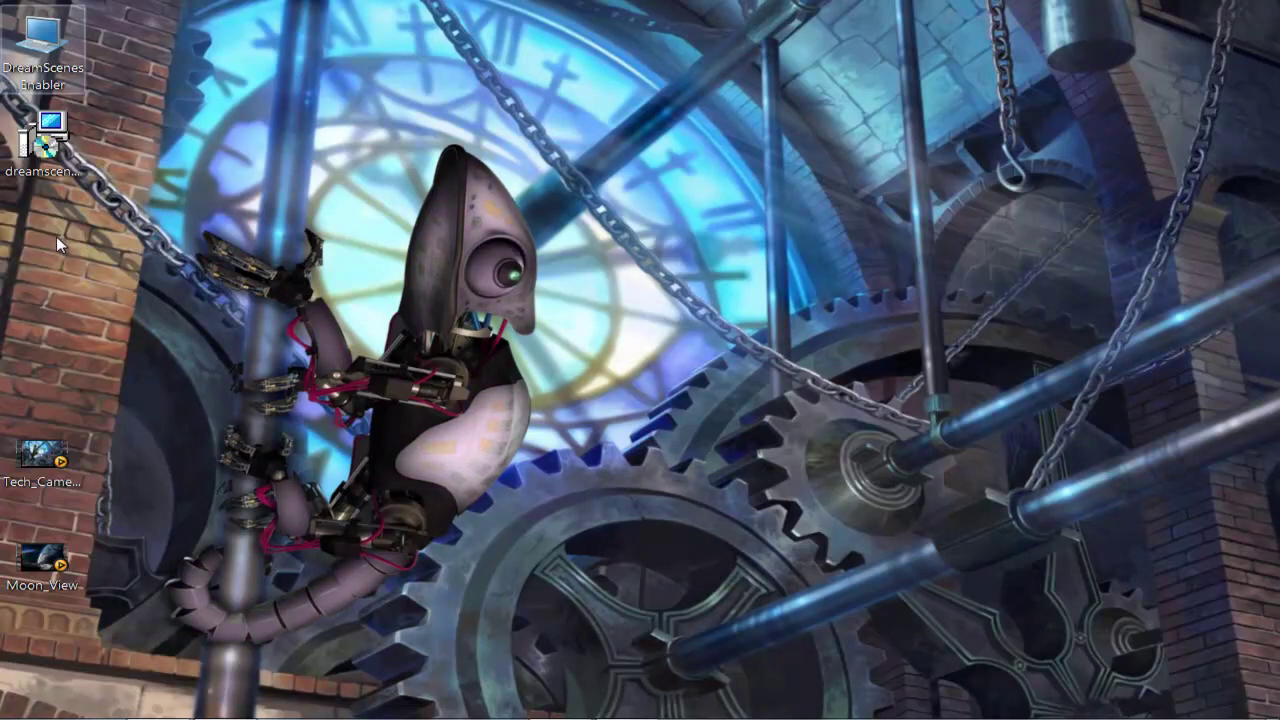
{"action": "left_click", "coordinate": [82, 270]}
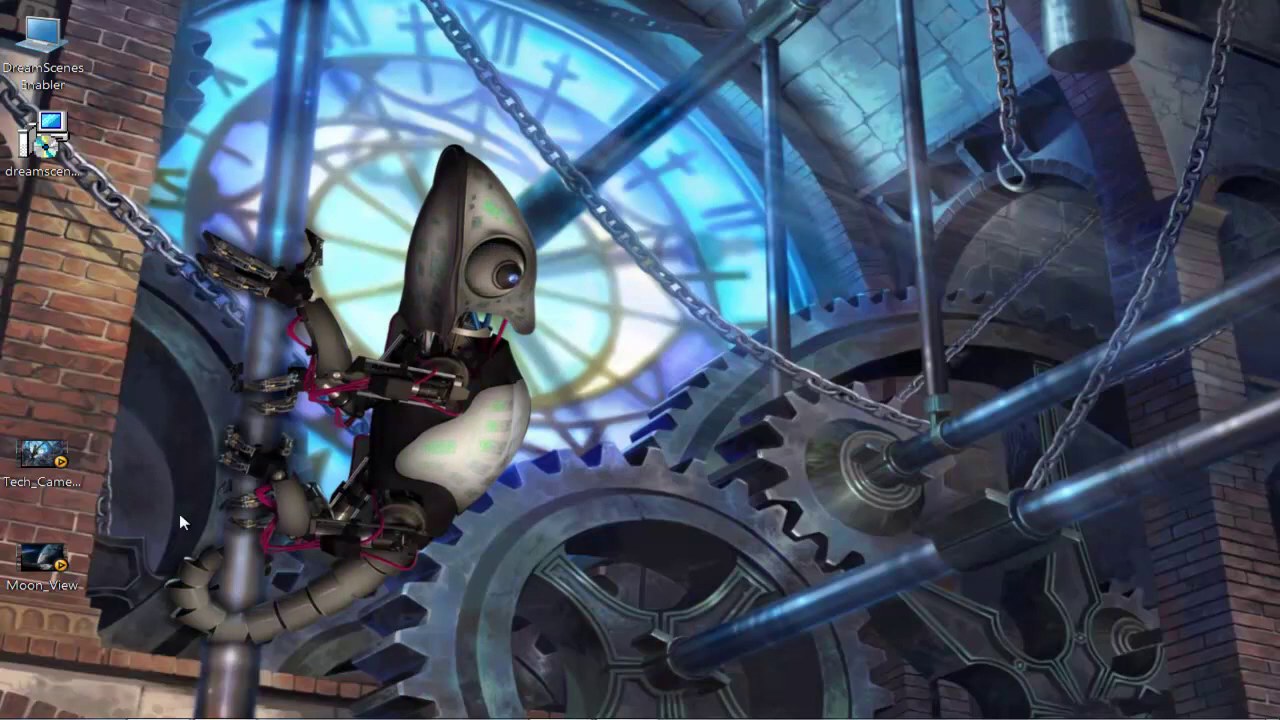
Step: Box-select the Tech_Cameleon, Moon_View, DreamScenes Enabler and dreamsceneseven desktop icons, then deselect them
{"action": "left_click_drag", "start_coordinate": [110, 610], "coordinate": [5, 430]}
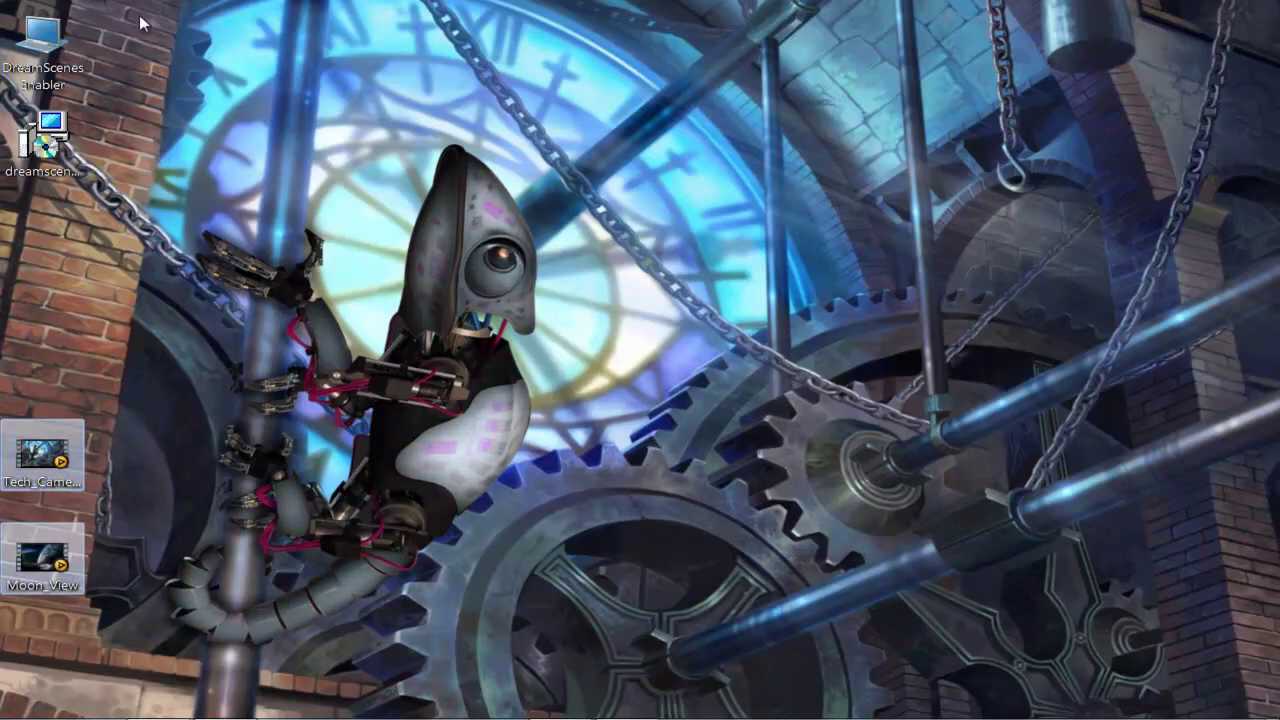
{"action": "left_click_drag", "start_coordinate": [139, 15], "coordinate": [14, 617]}
{"action": "left_click", "coordinate": [118, 617]}
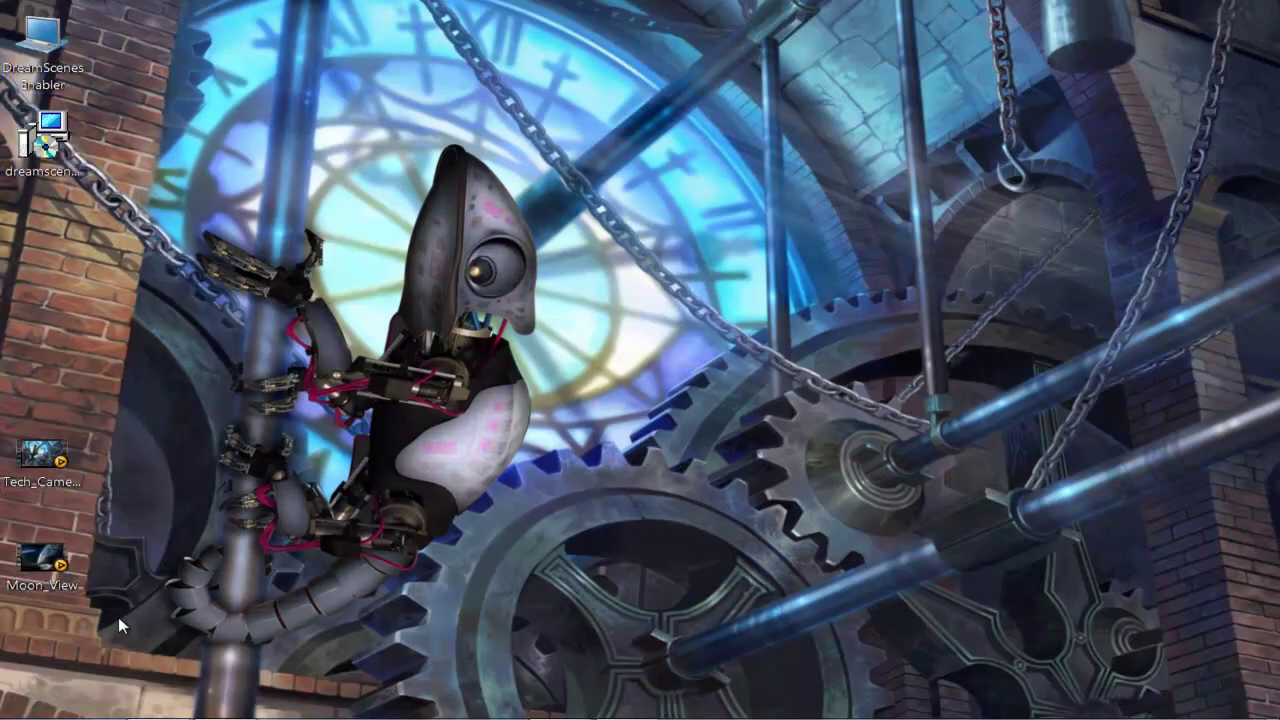